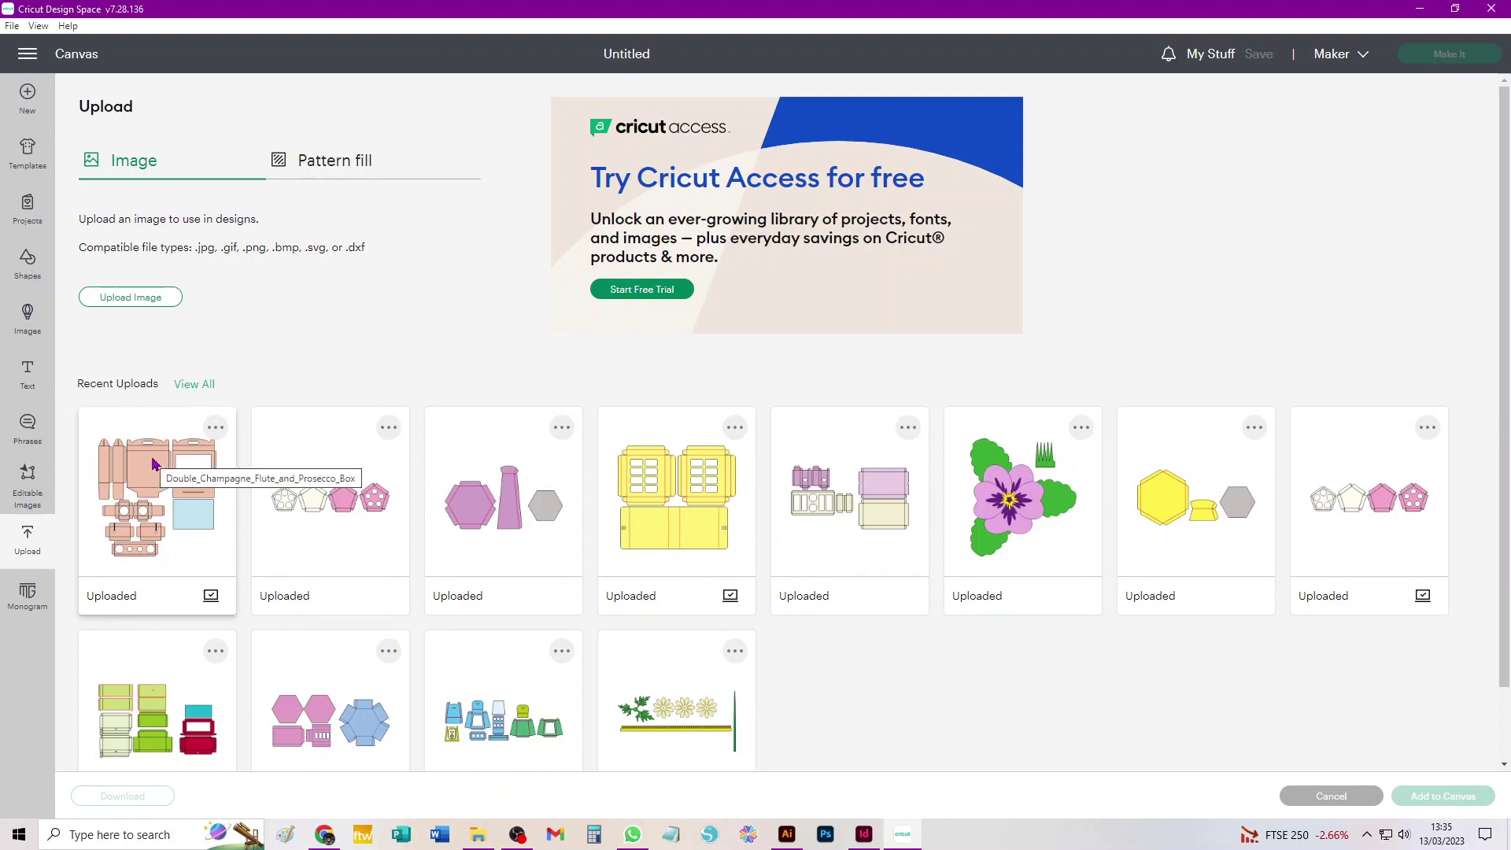
Step: Add the Double_Champagne_Flute_and_Prosecco_Box upload to the canvas as a 73.82 x 73.76 cm group
click(160, 472)
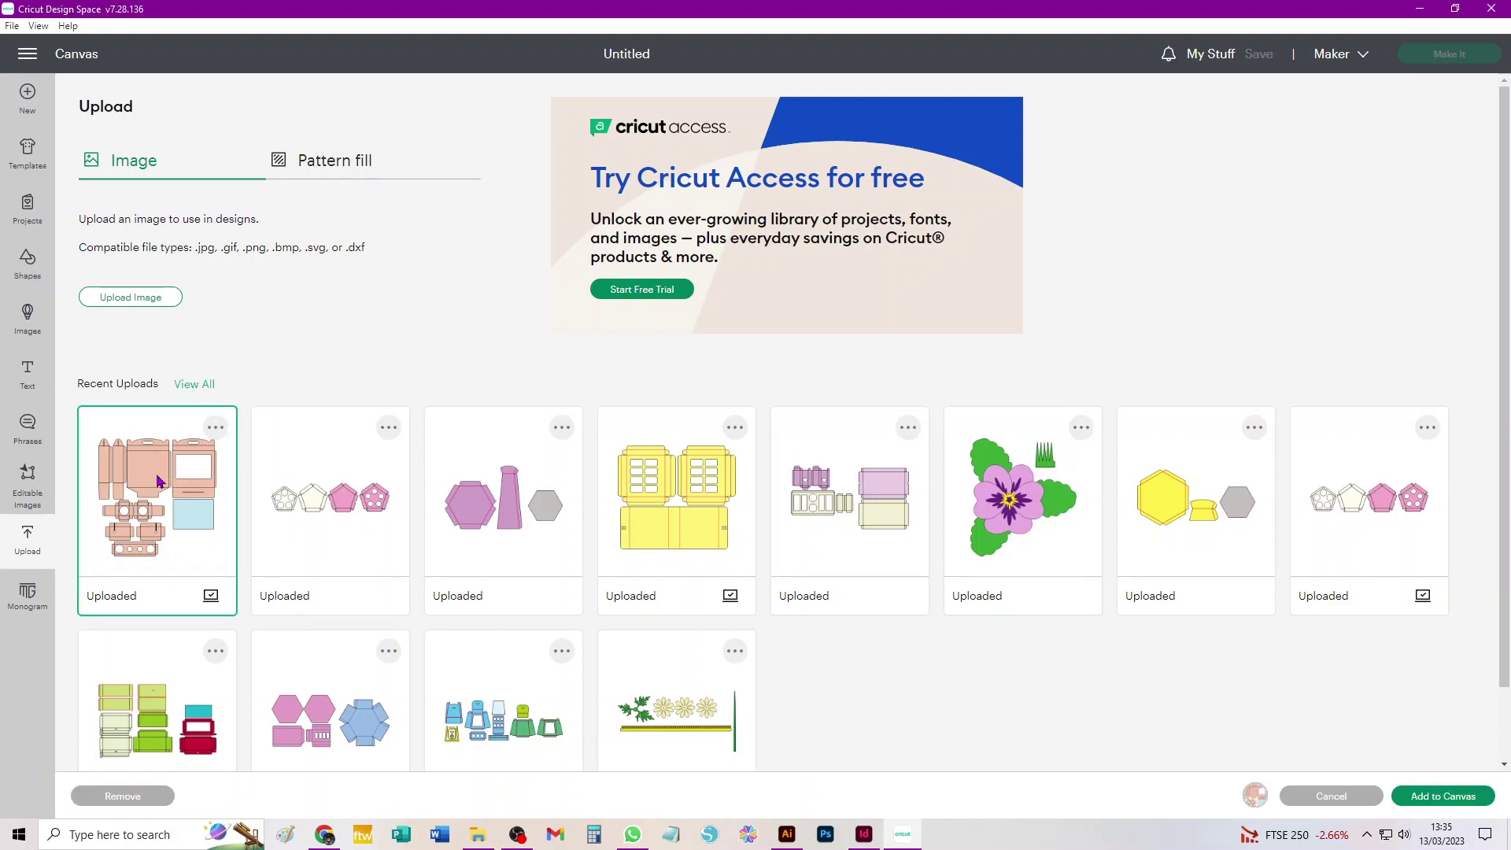
click(1430, 797)
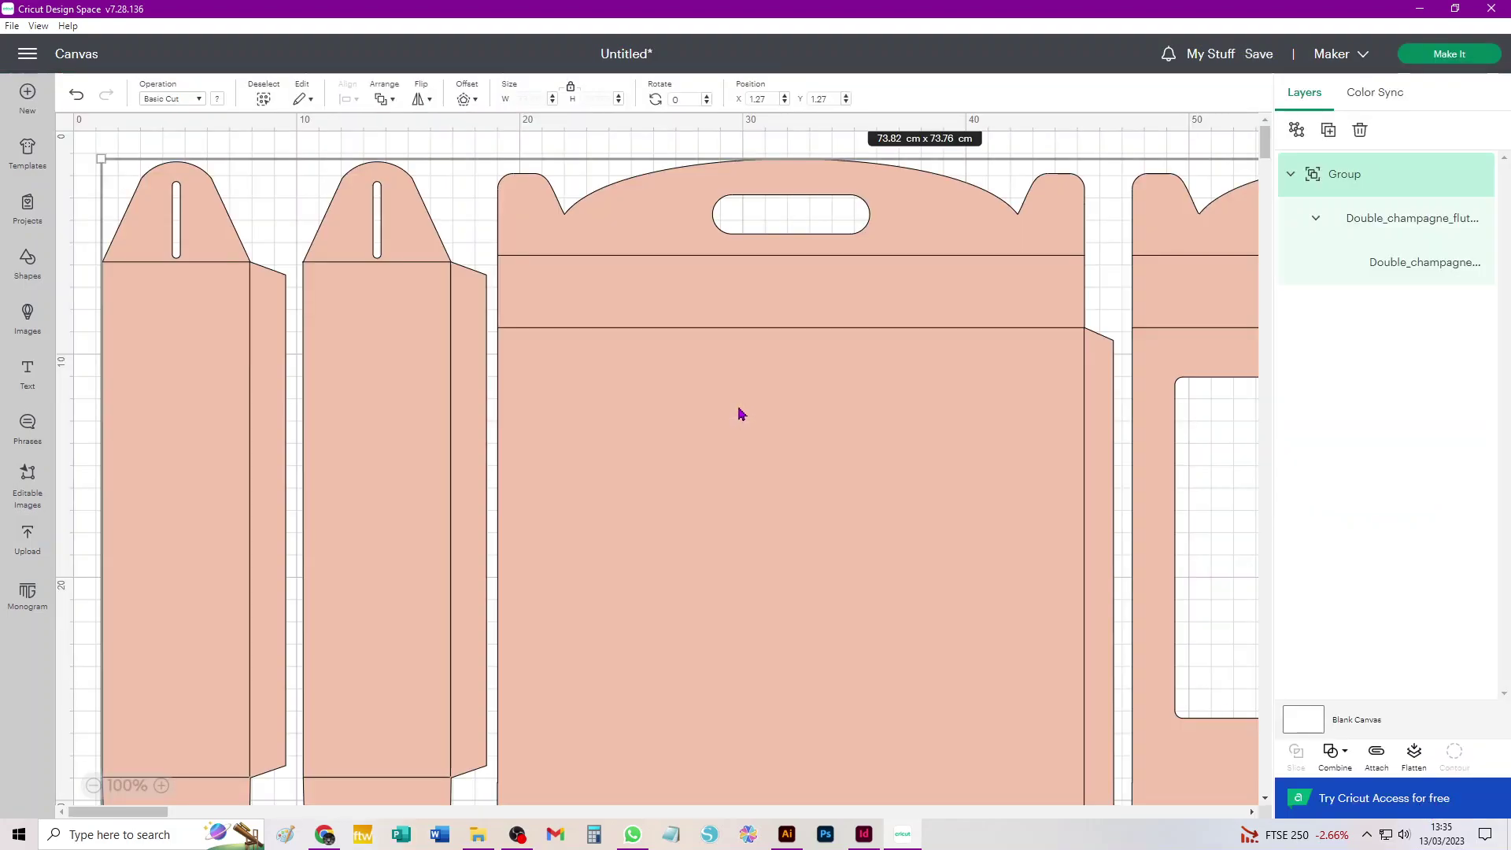
Step: Zoom out to 49% to show every piece, deselect, and select the first sub-group layer
scroll(619, 377, down, 4)
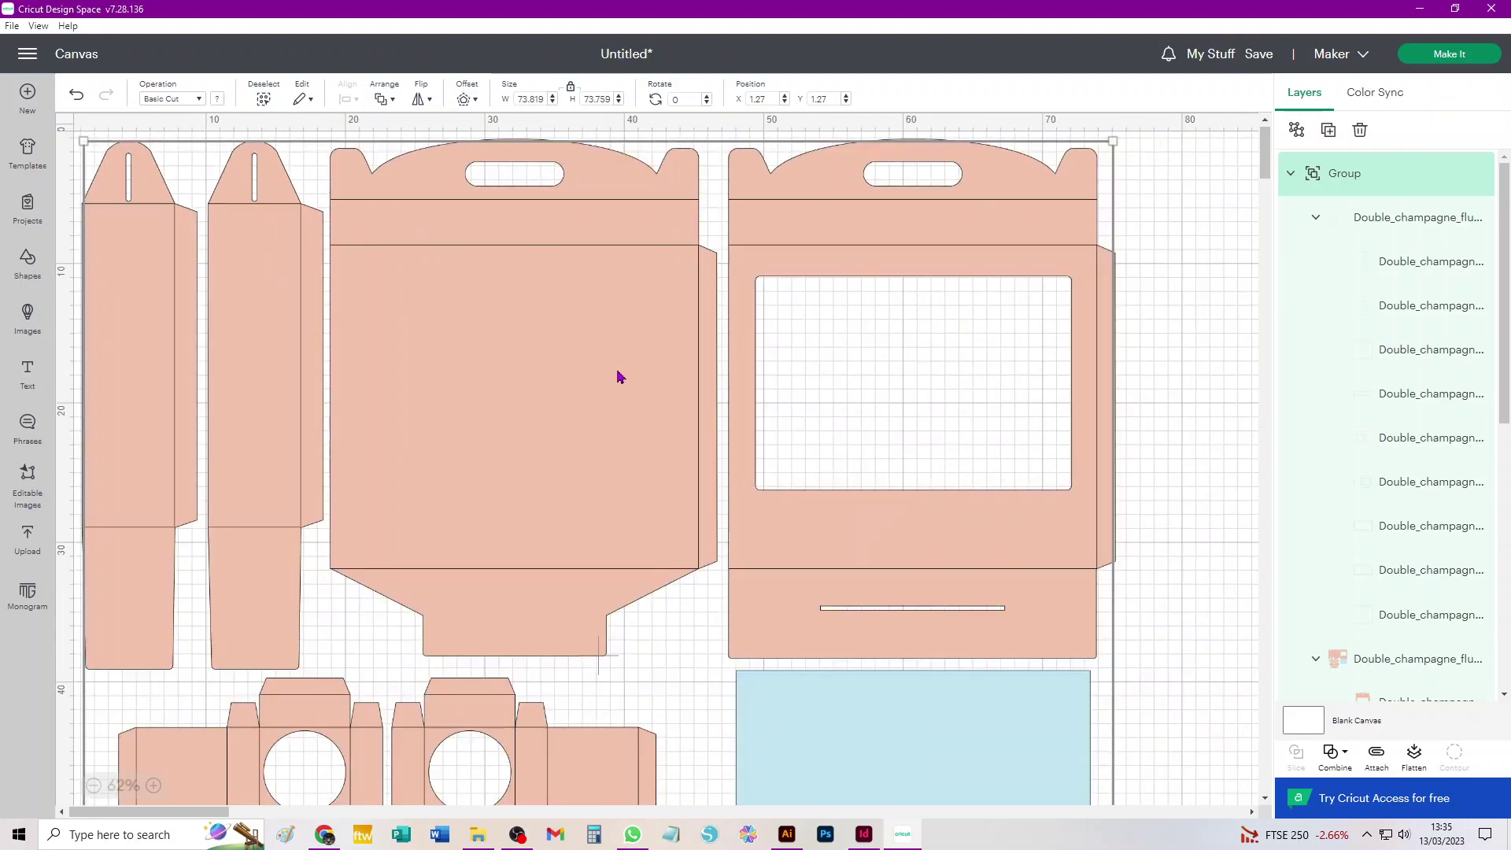
scroll(618, 377, down, 2)
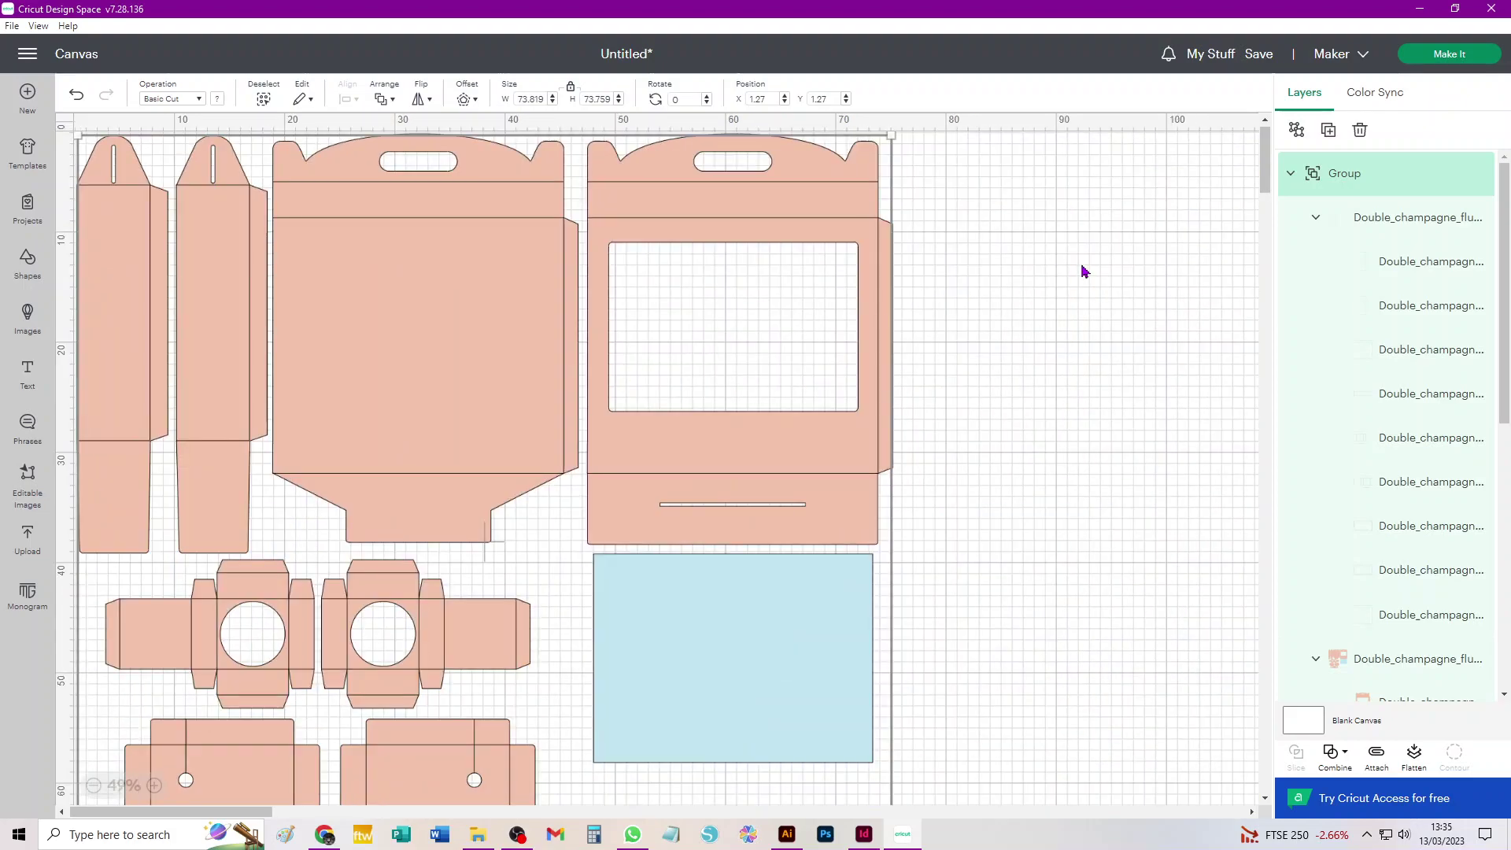
click(1050, 205)
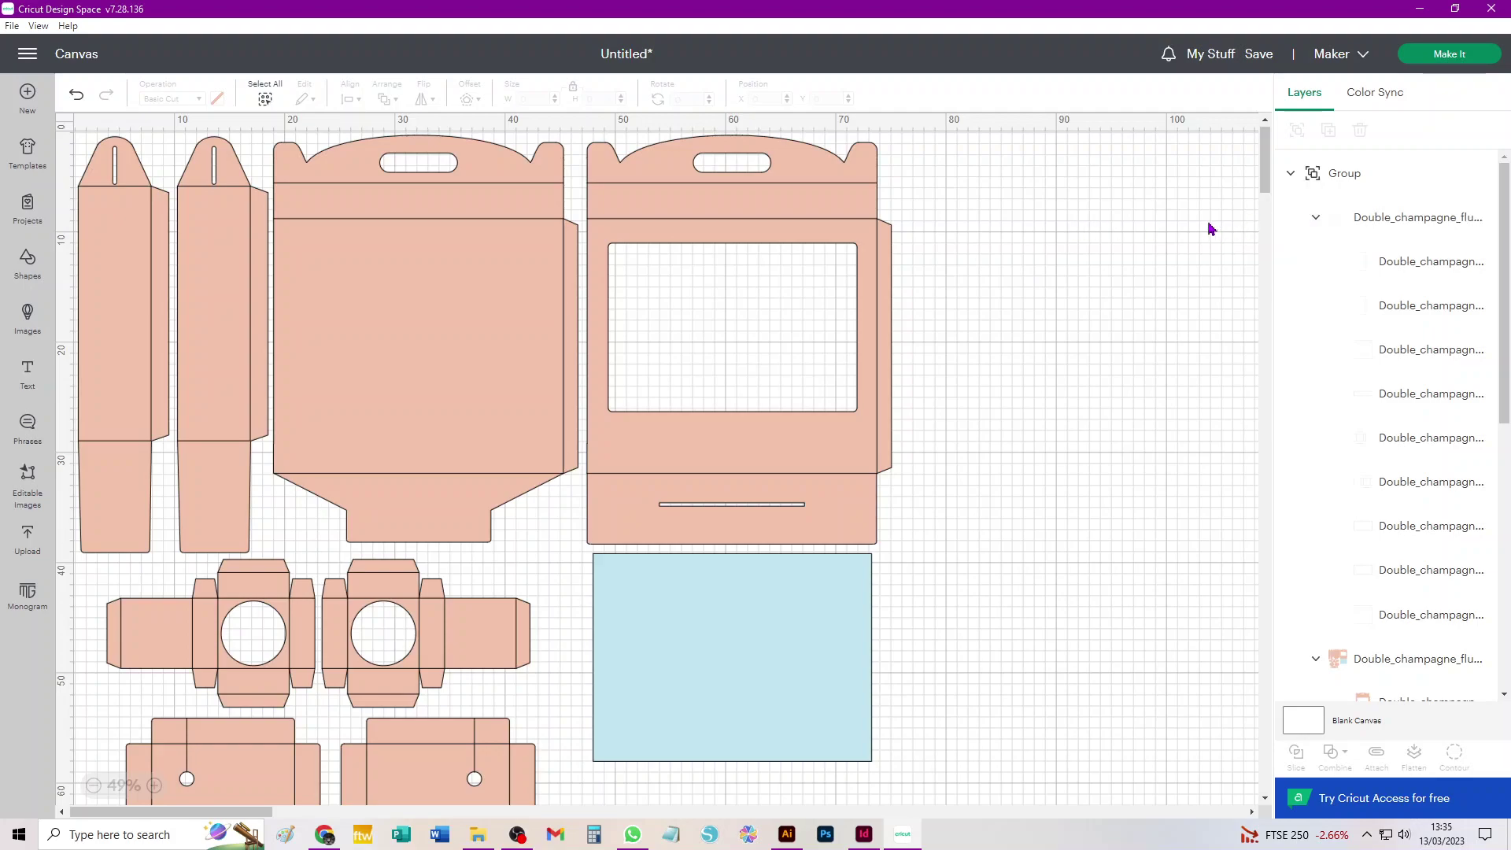
click(1415, 224)
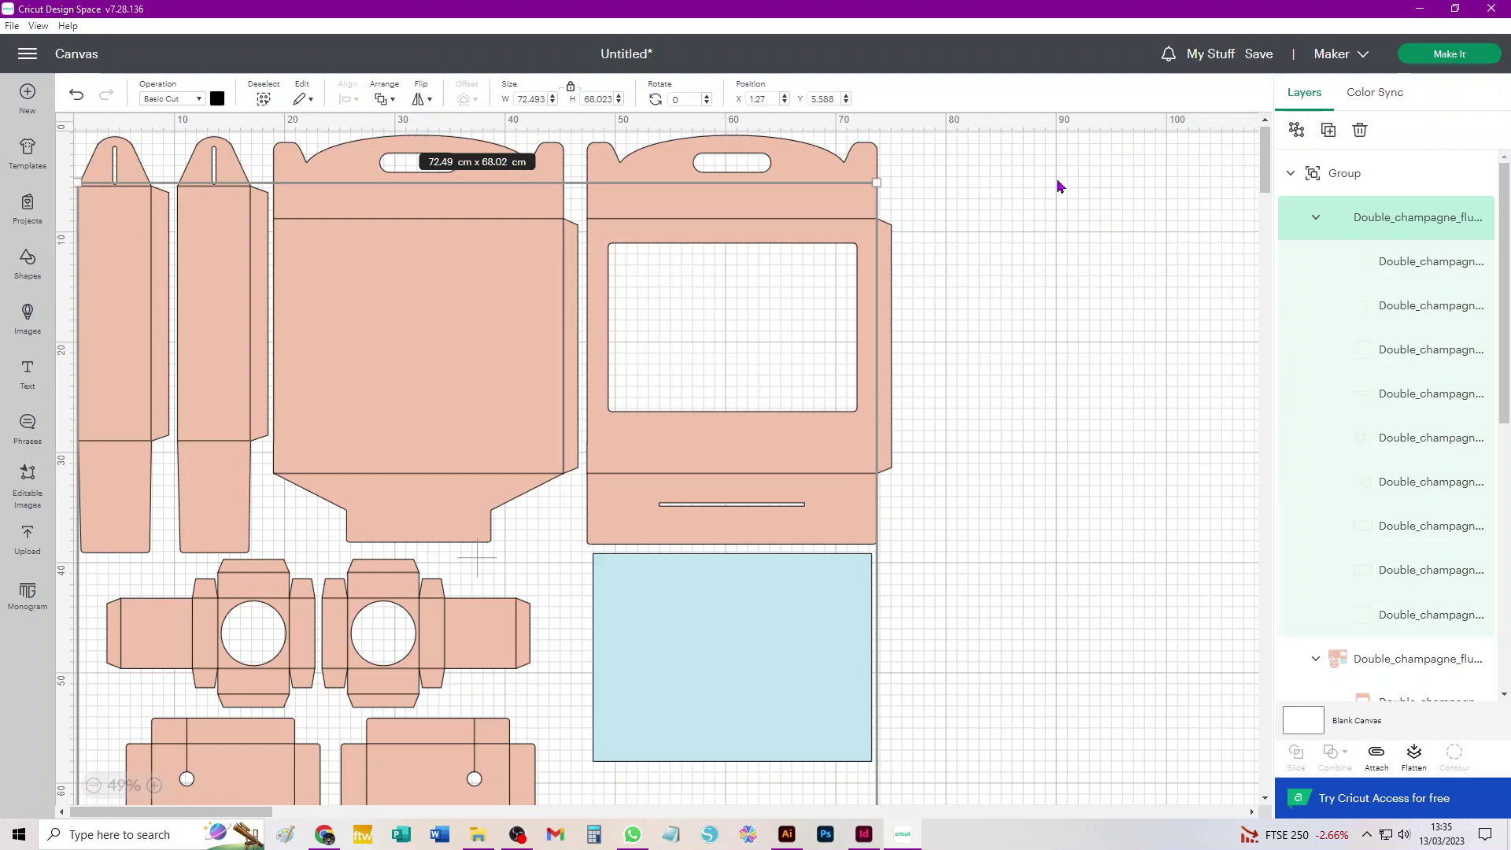
Step: Collapse and re-expand the Group and both Double_champagne_flute sub-groups, ending with the fold-line sub-group selected
click(1290, 174)
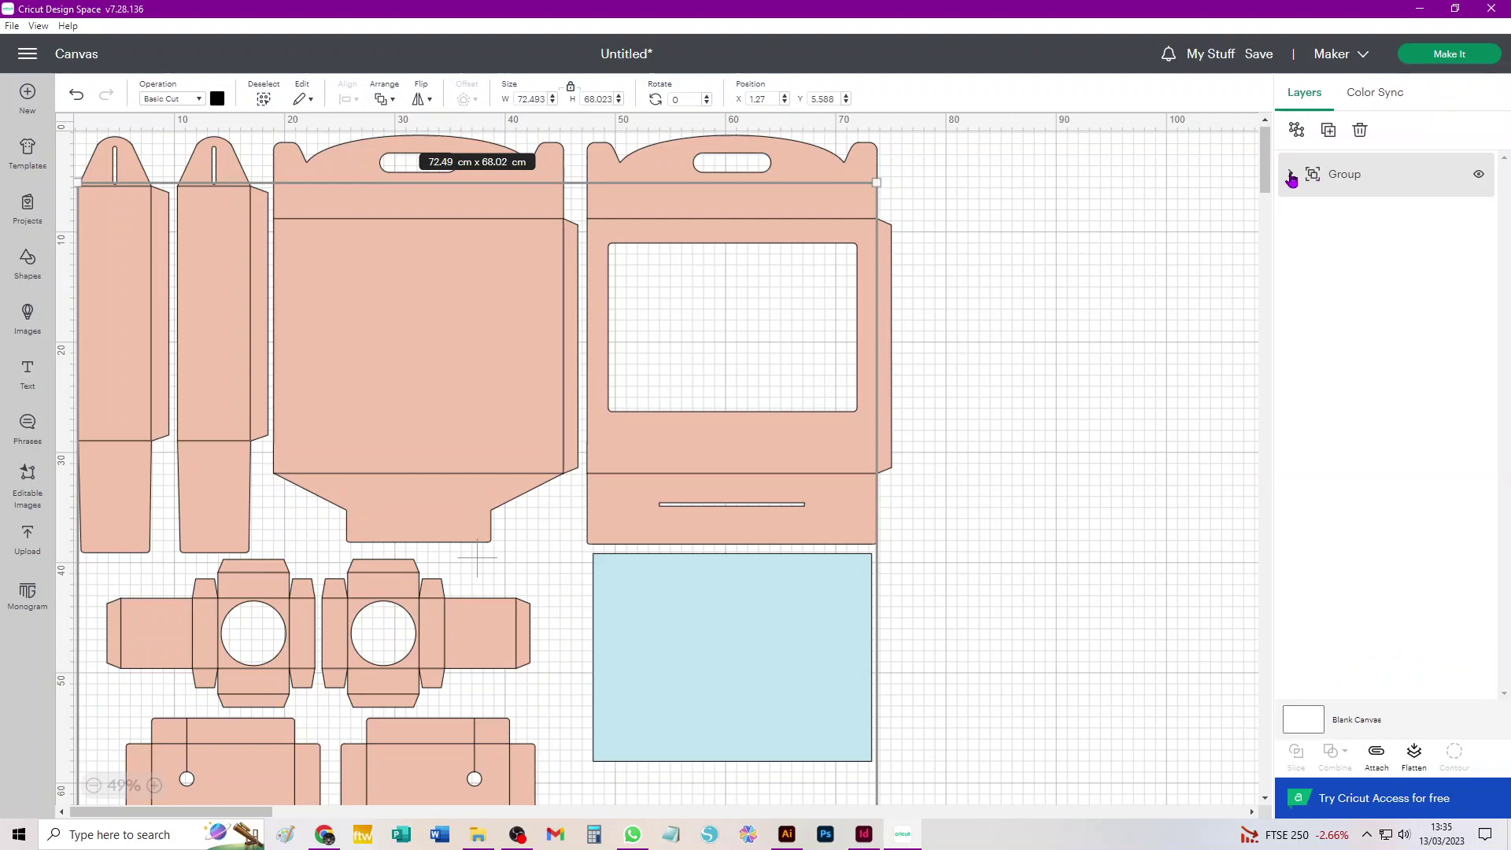
click(1291, 175)
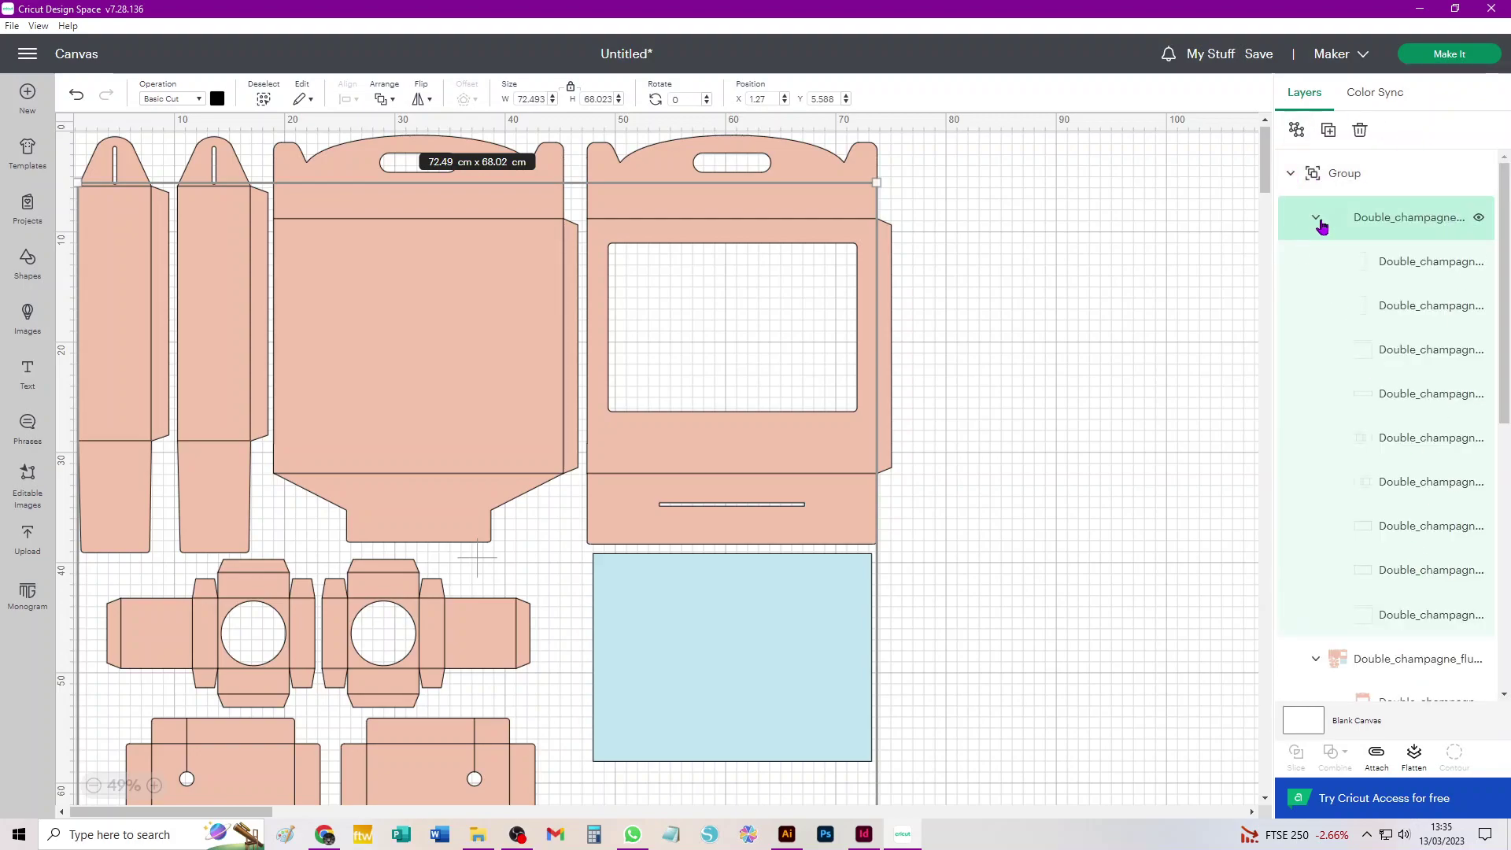
click(1317, 219)
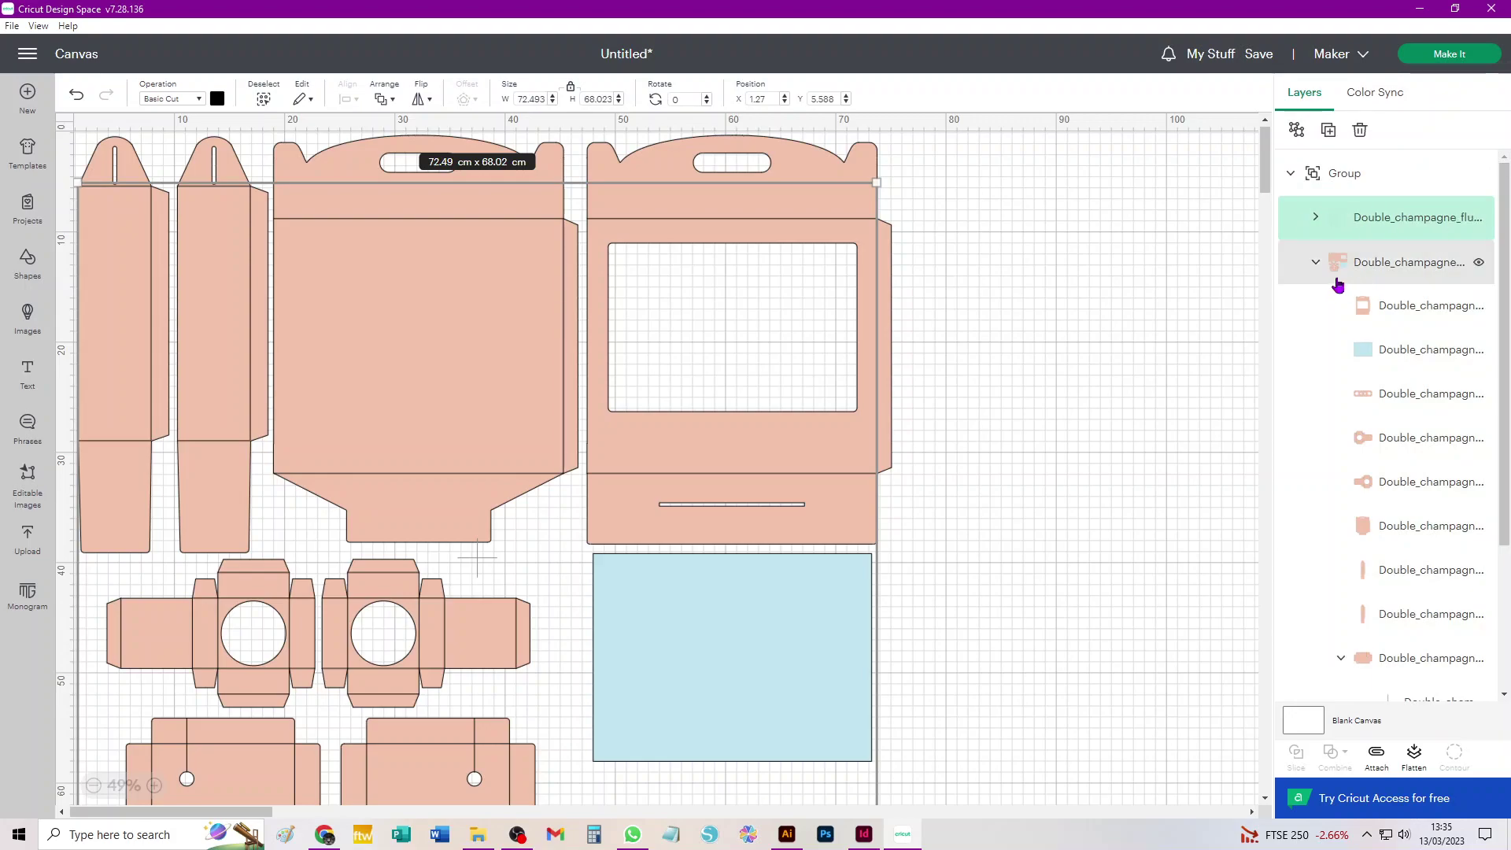
click(1314, 265)
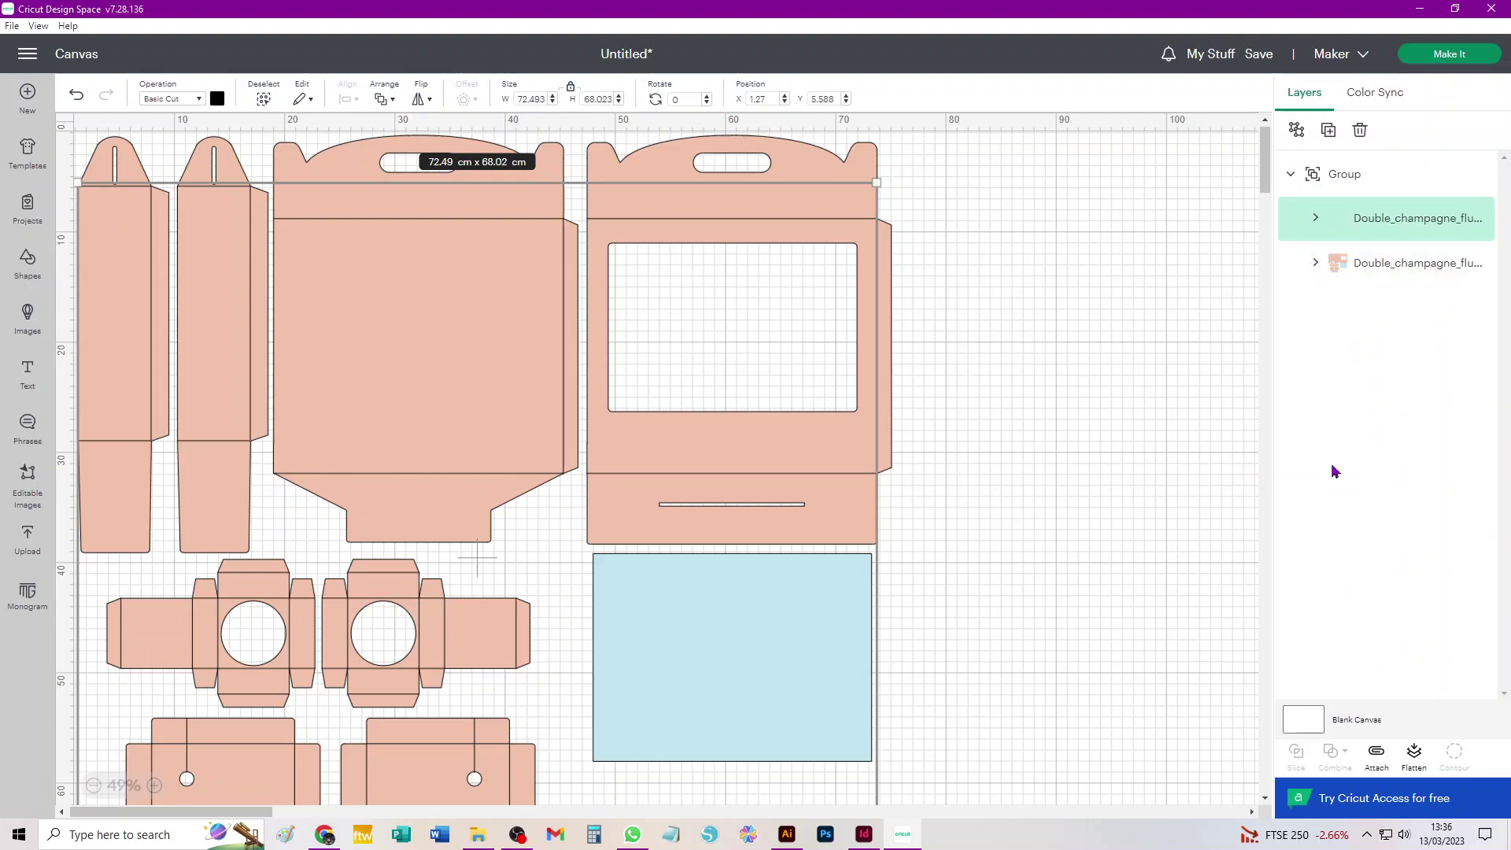
click(1316, 264)
click(1316, 219)
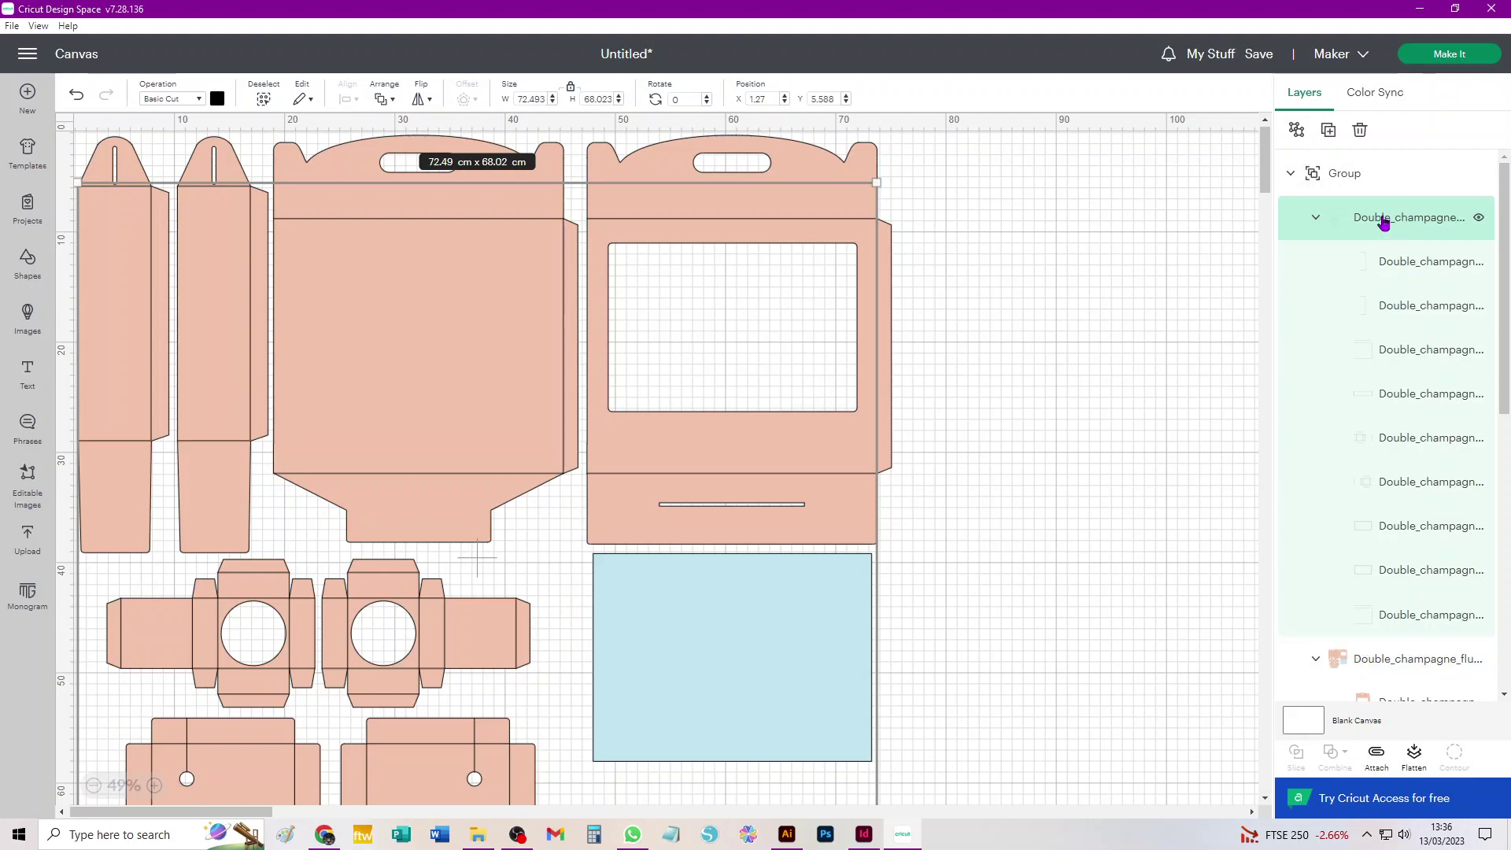
Step: Set the fold-line sub-group's operation to Score, undoing an accidental move of the lines
click(158, 101)
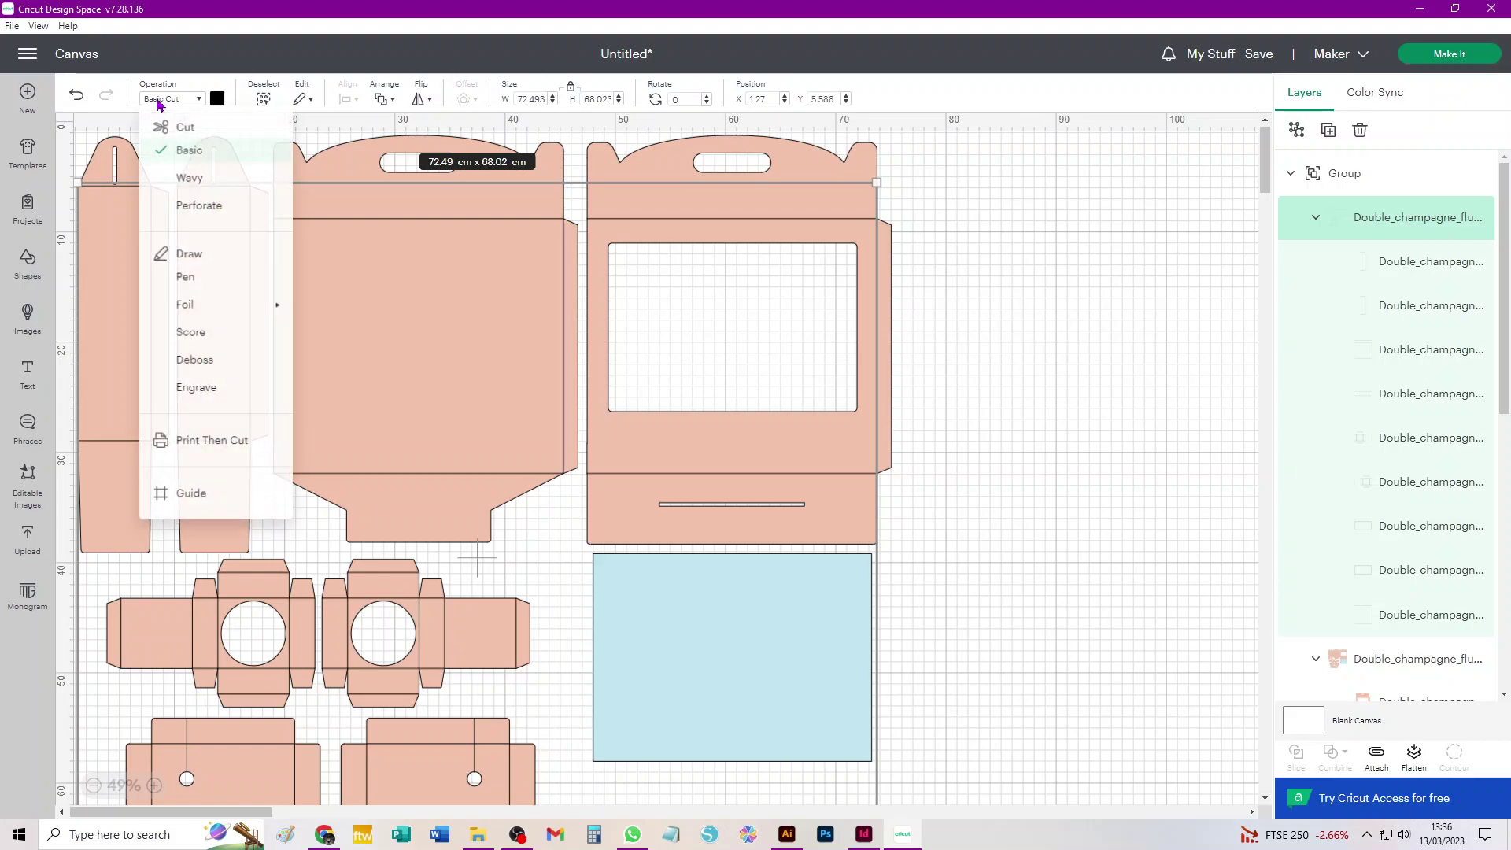
click(193, 338)
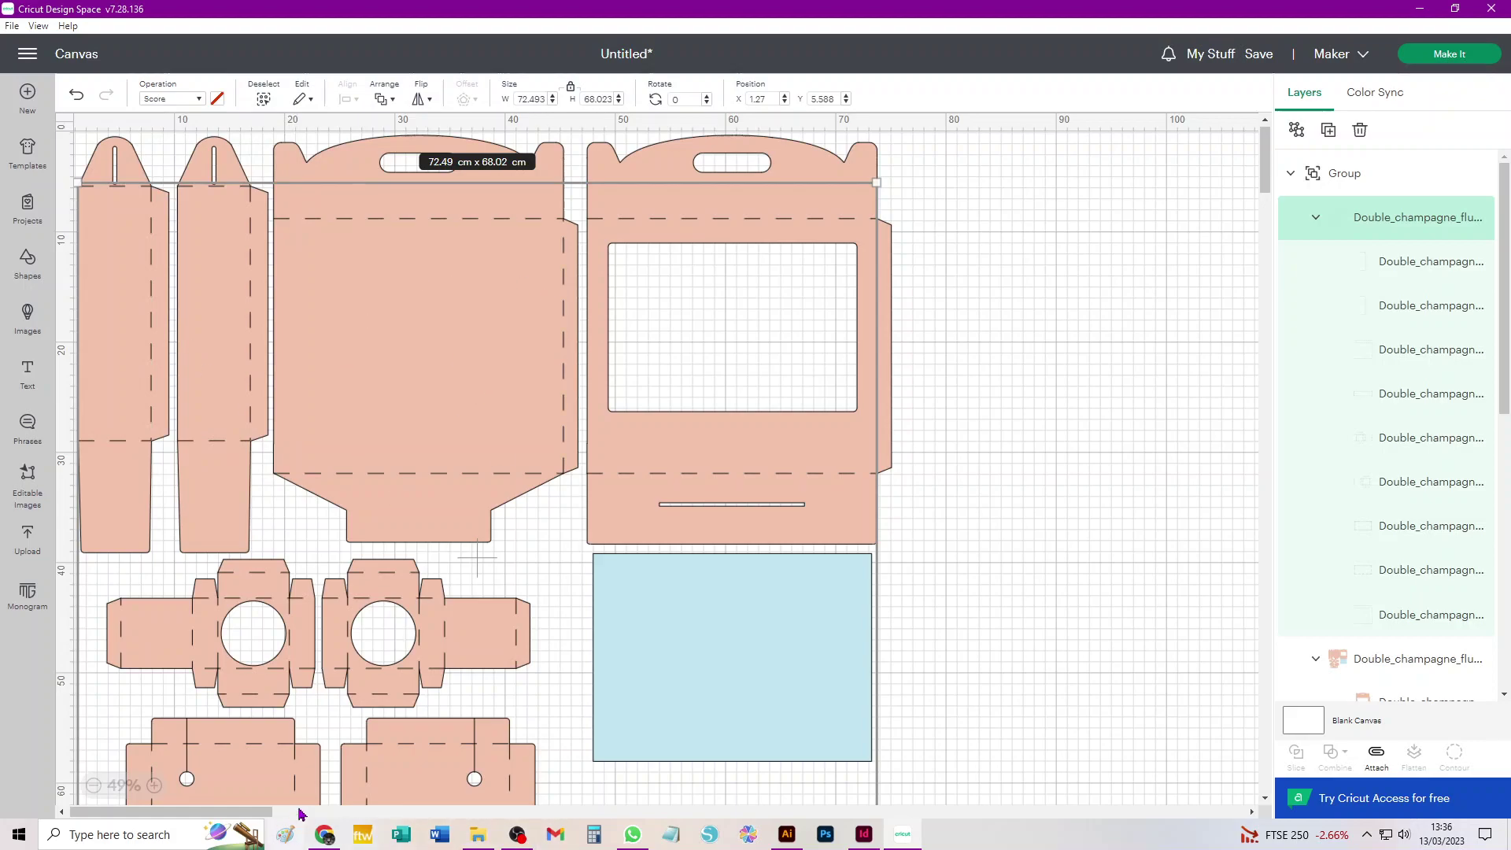
click(443, 387)
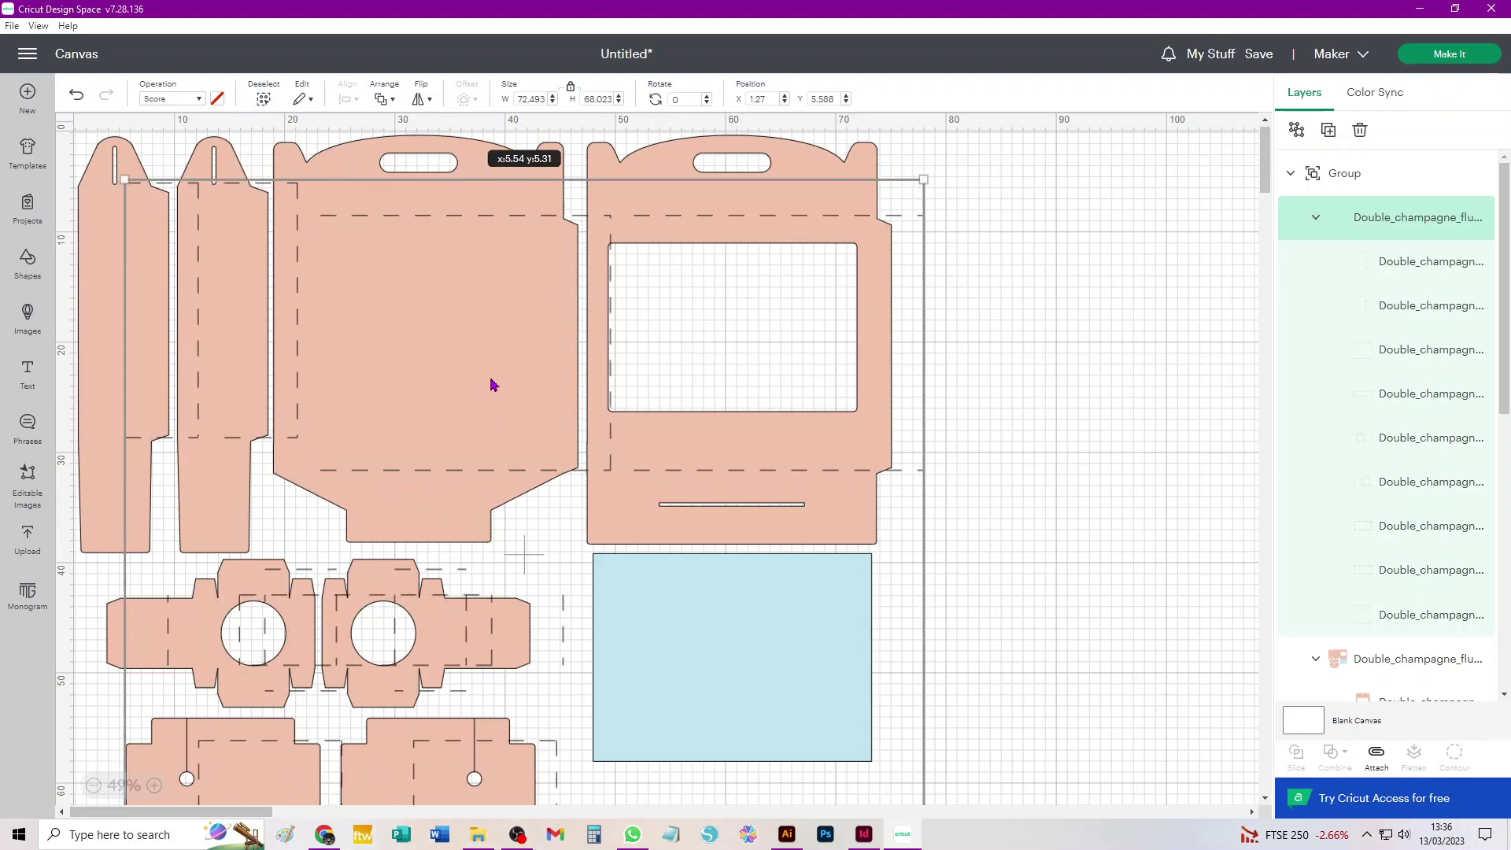
key(ctrl+z)
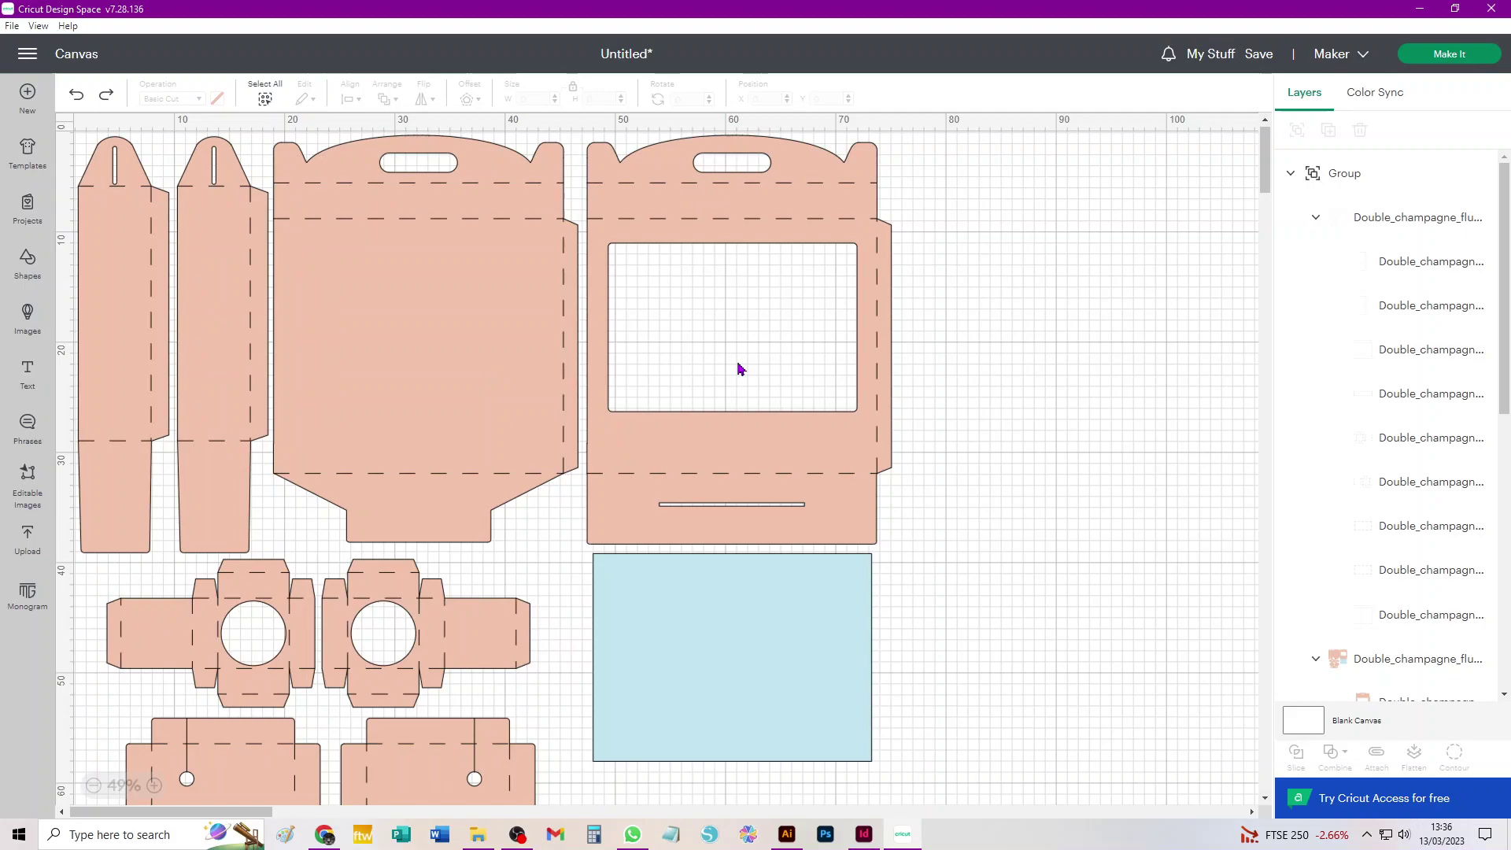
Step: Ungroup the top Group, the cut-piece sub-group and the remaining group so every layer stands alone
click(1407, 236)
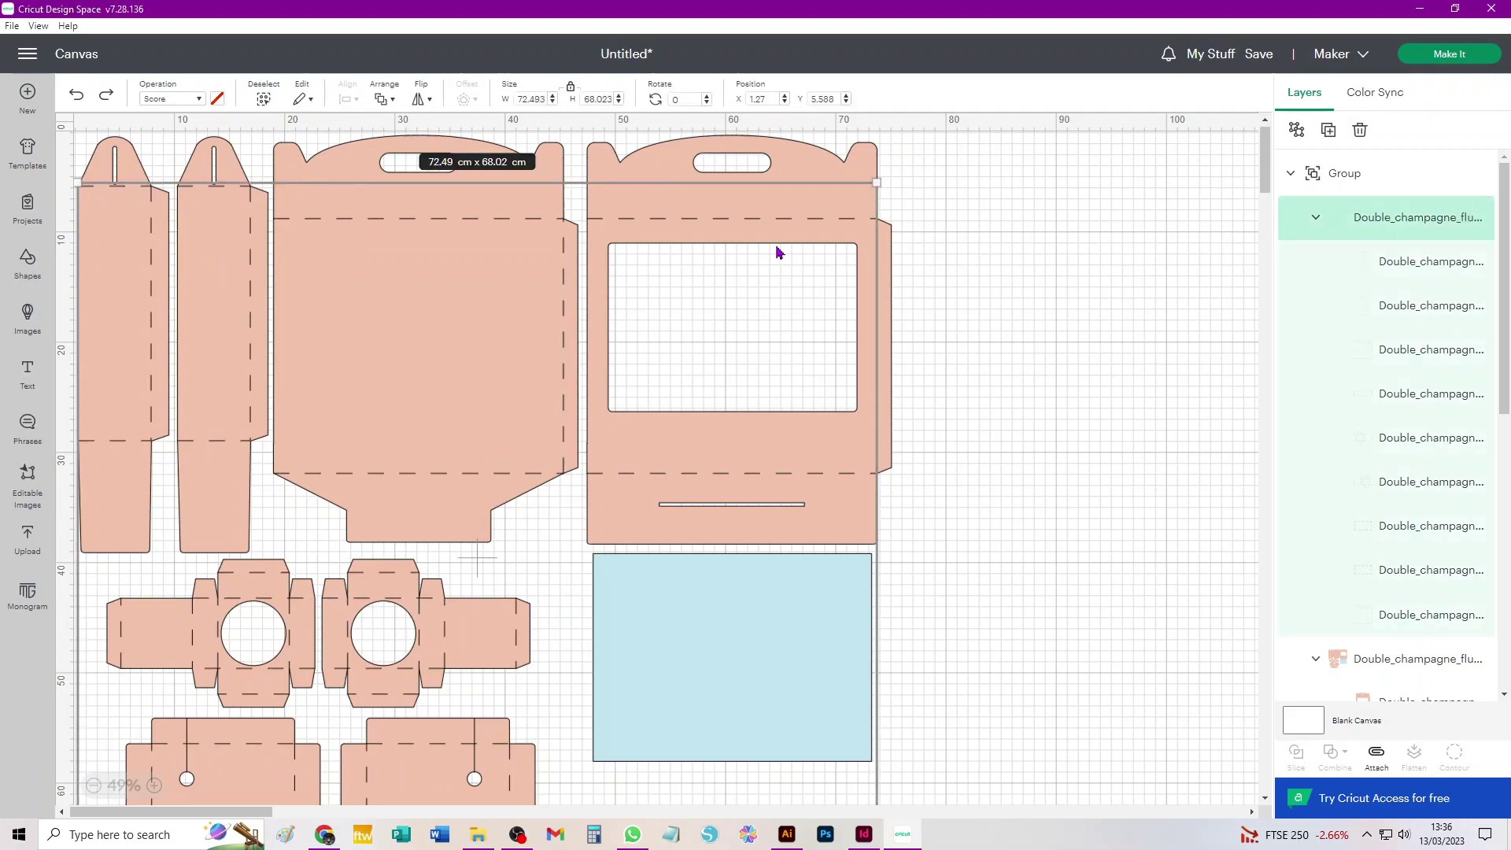
click(1299, 132)
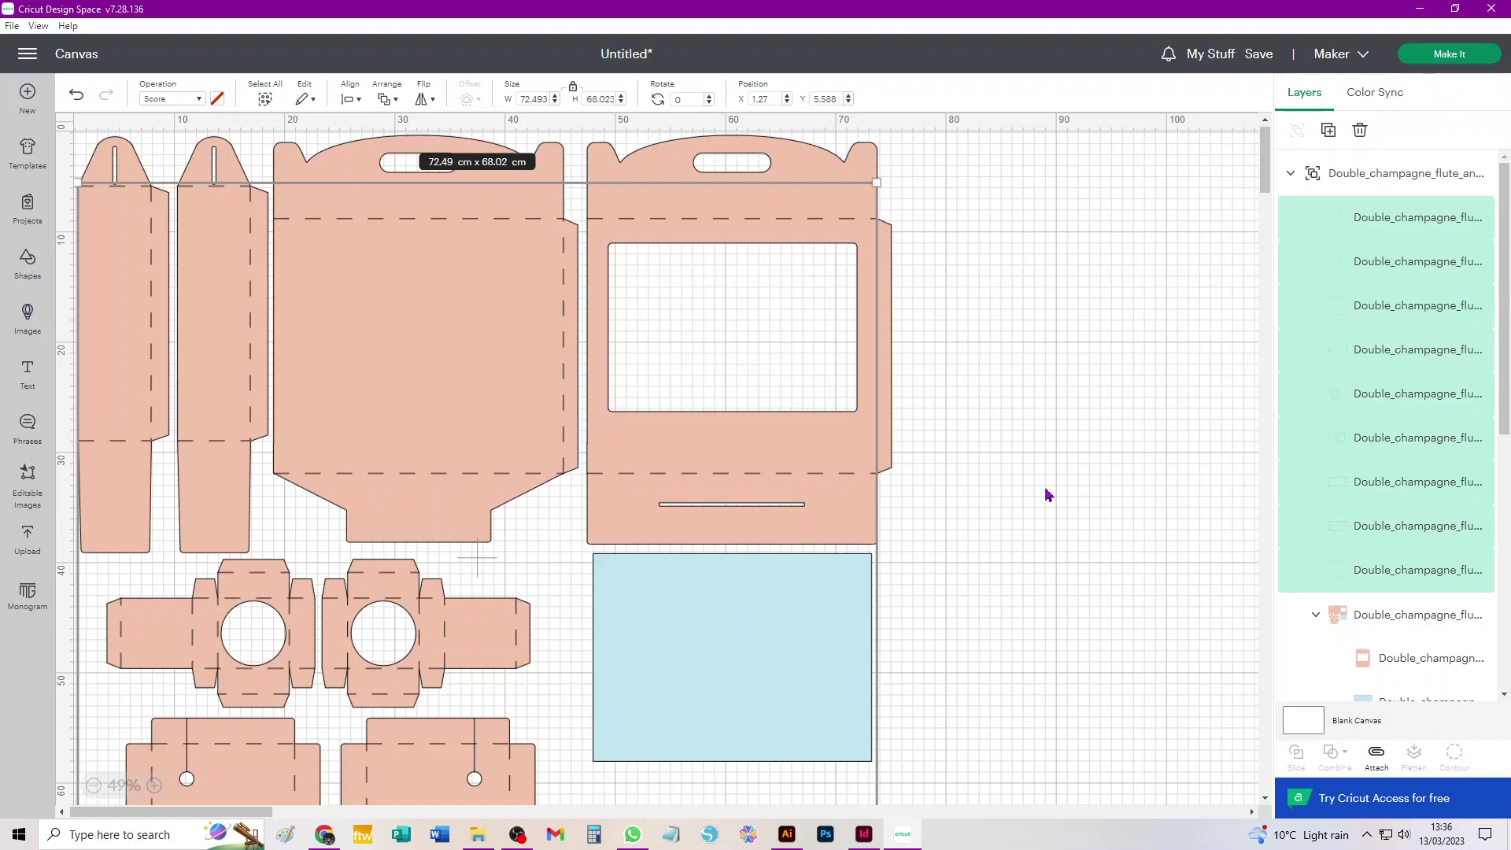
click(1023, 290)
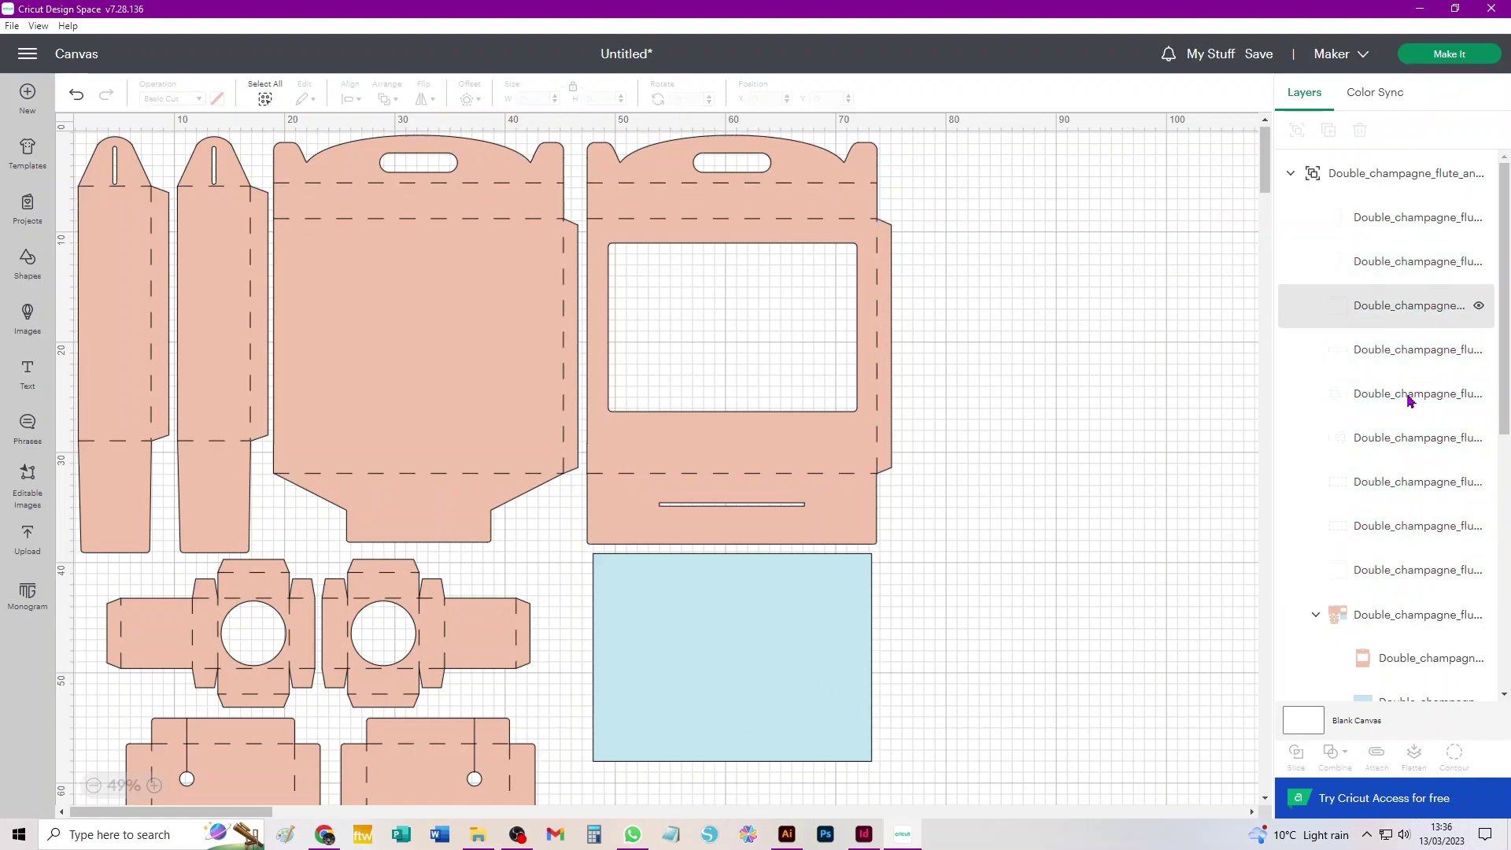
click(1387, 623)
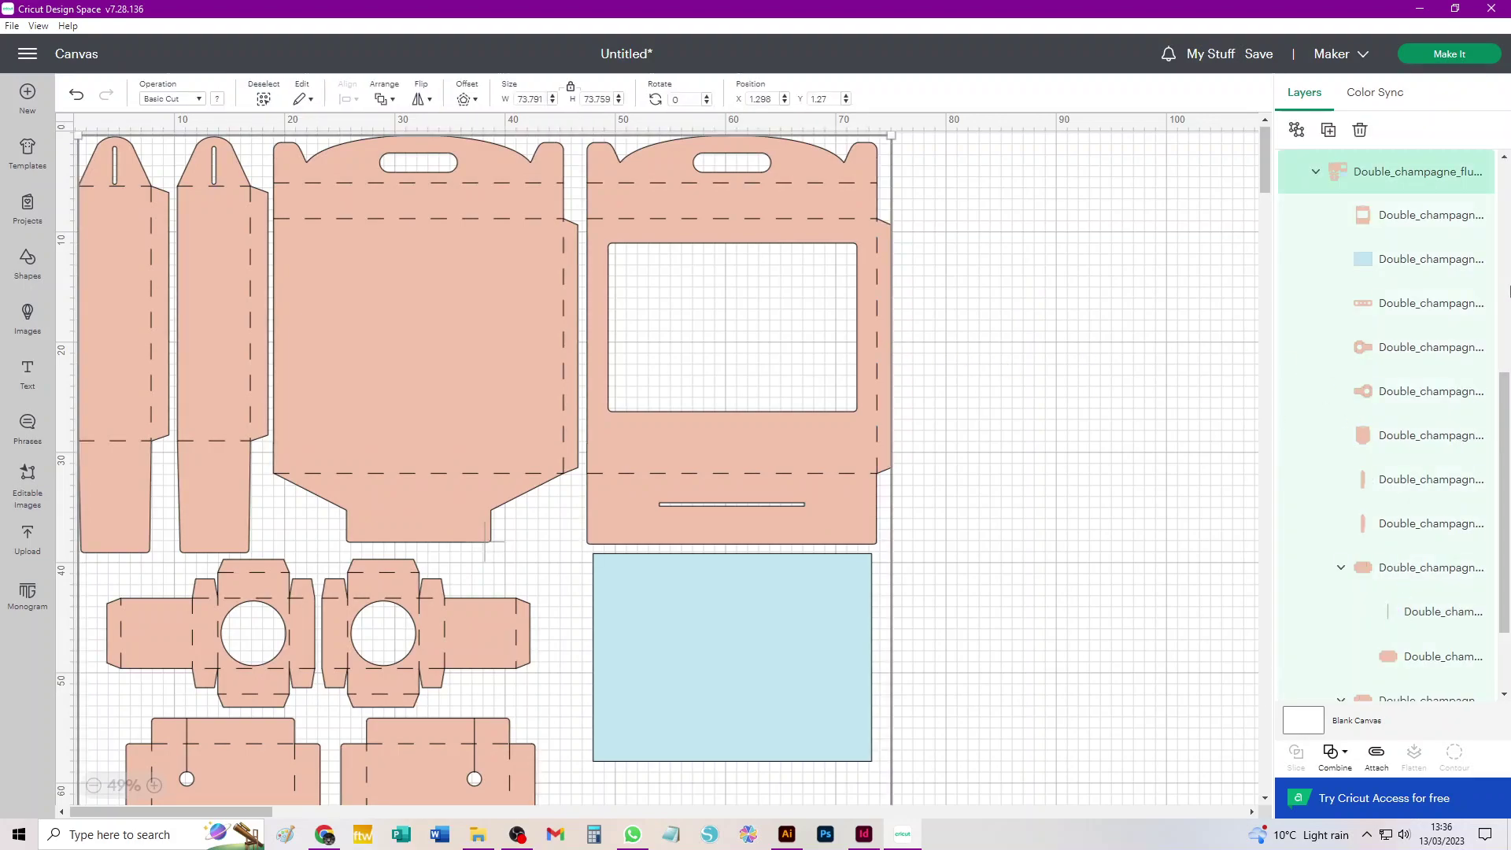
click(1297, 131)
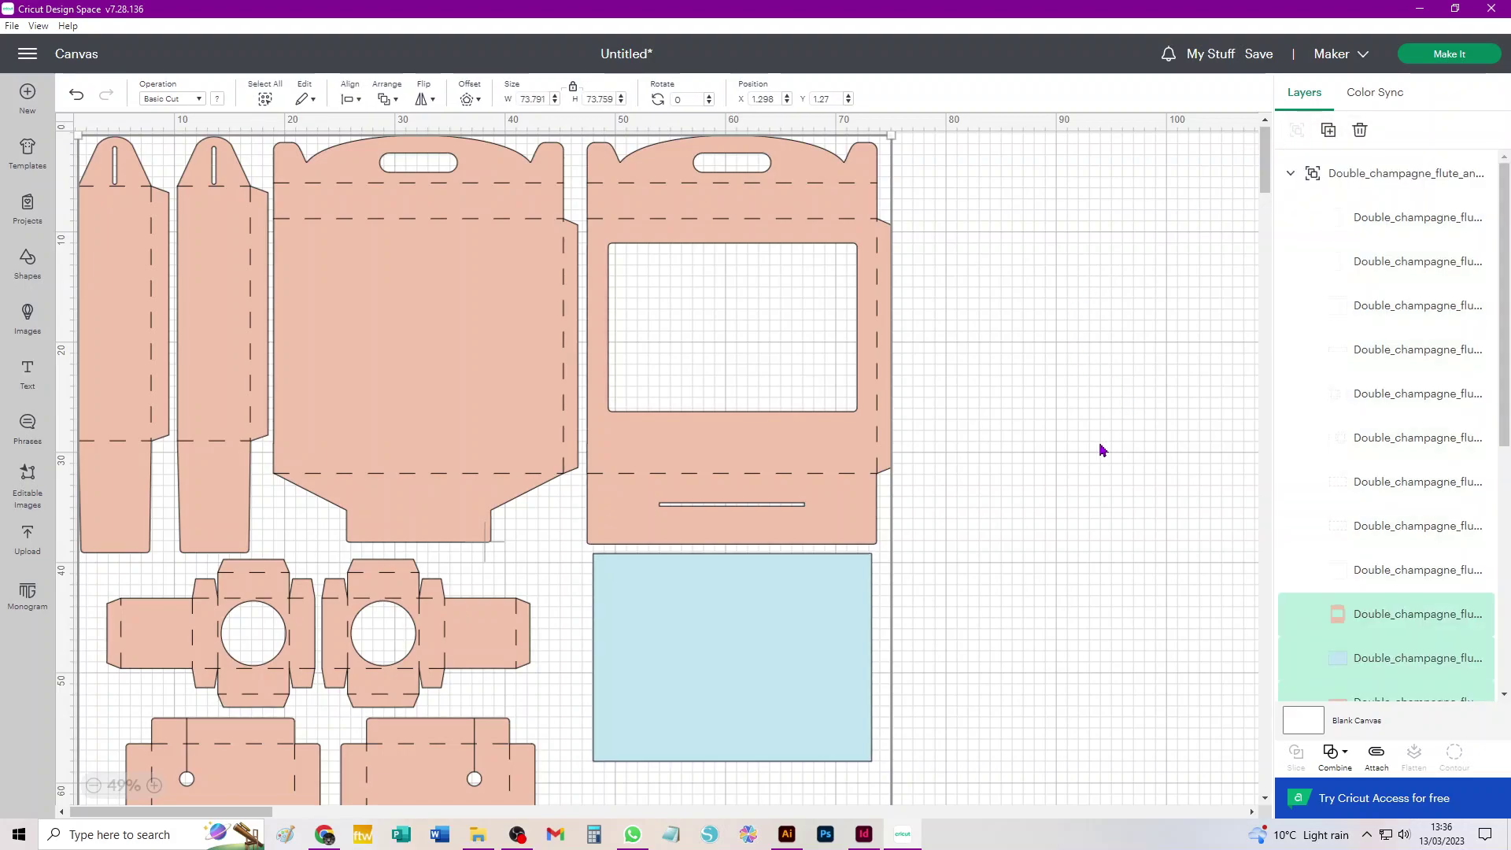
click(1376, 178)
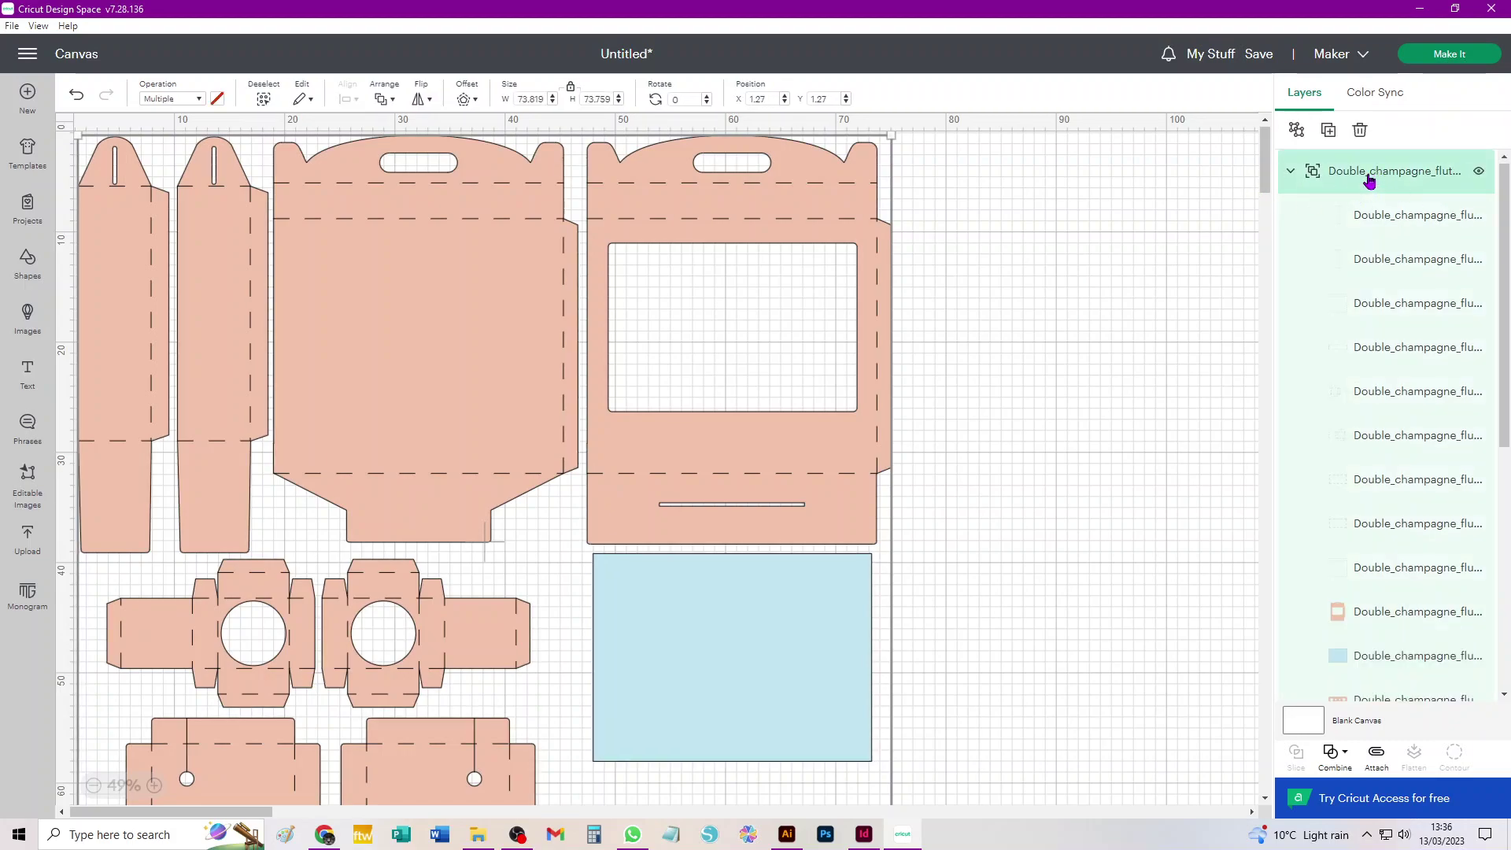
click(1298, 132)
click(1125, 250)
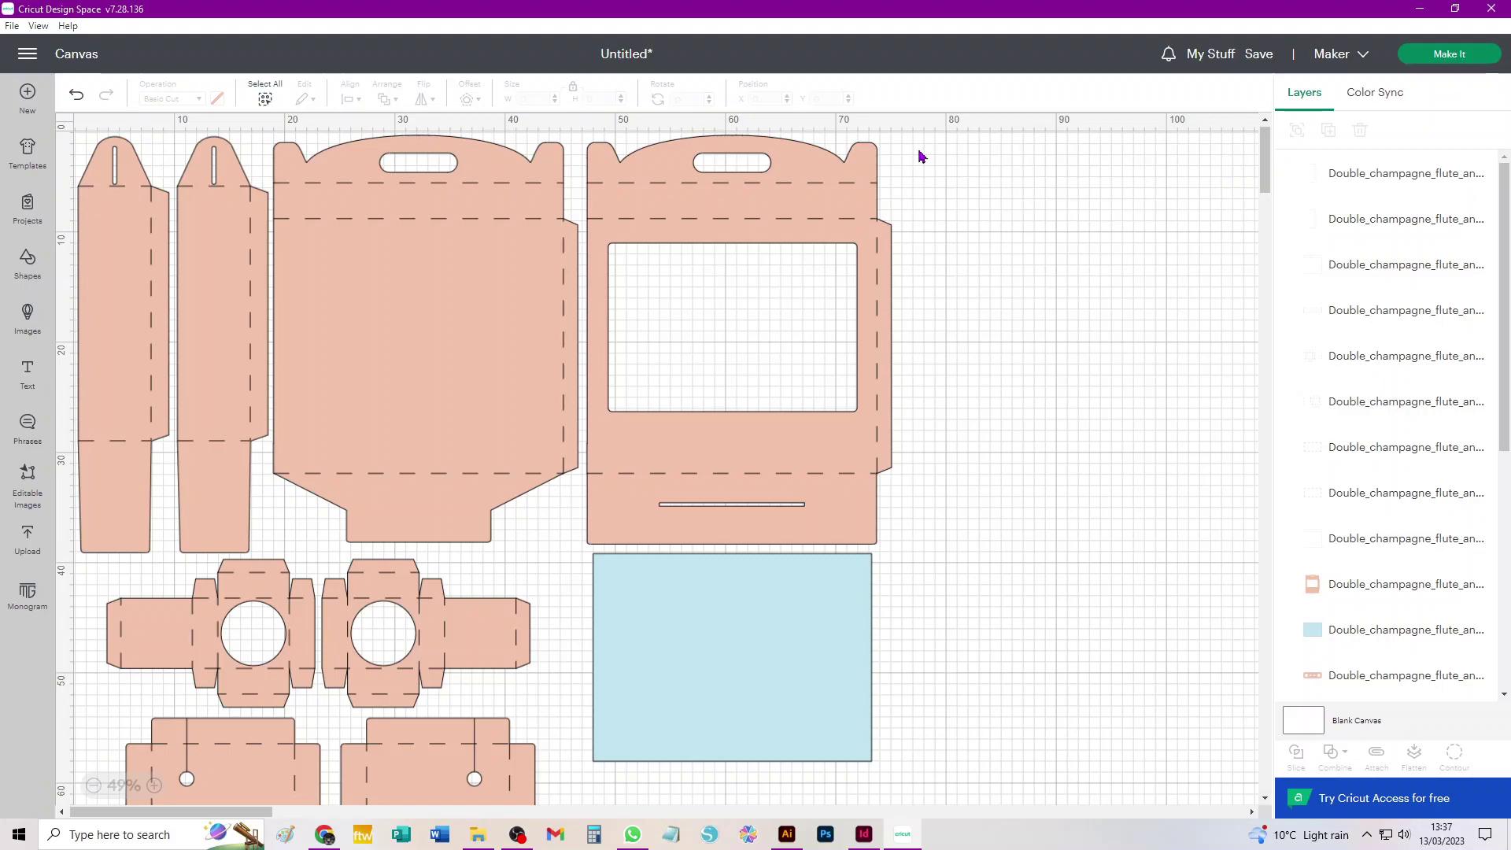
Step: Attach score lines to the windowed bag and middle bag pieces and shift both further right
drag(920, 149, 590, 527)
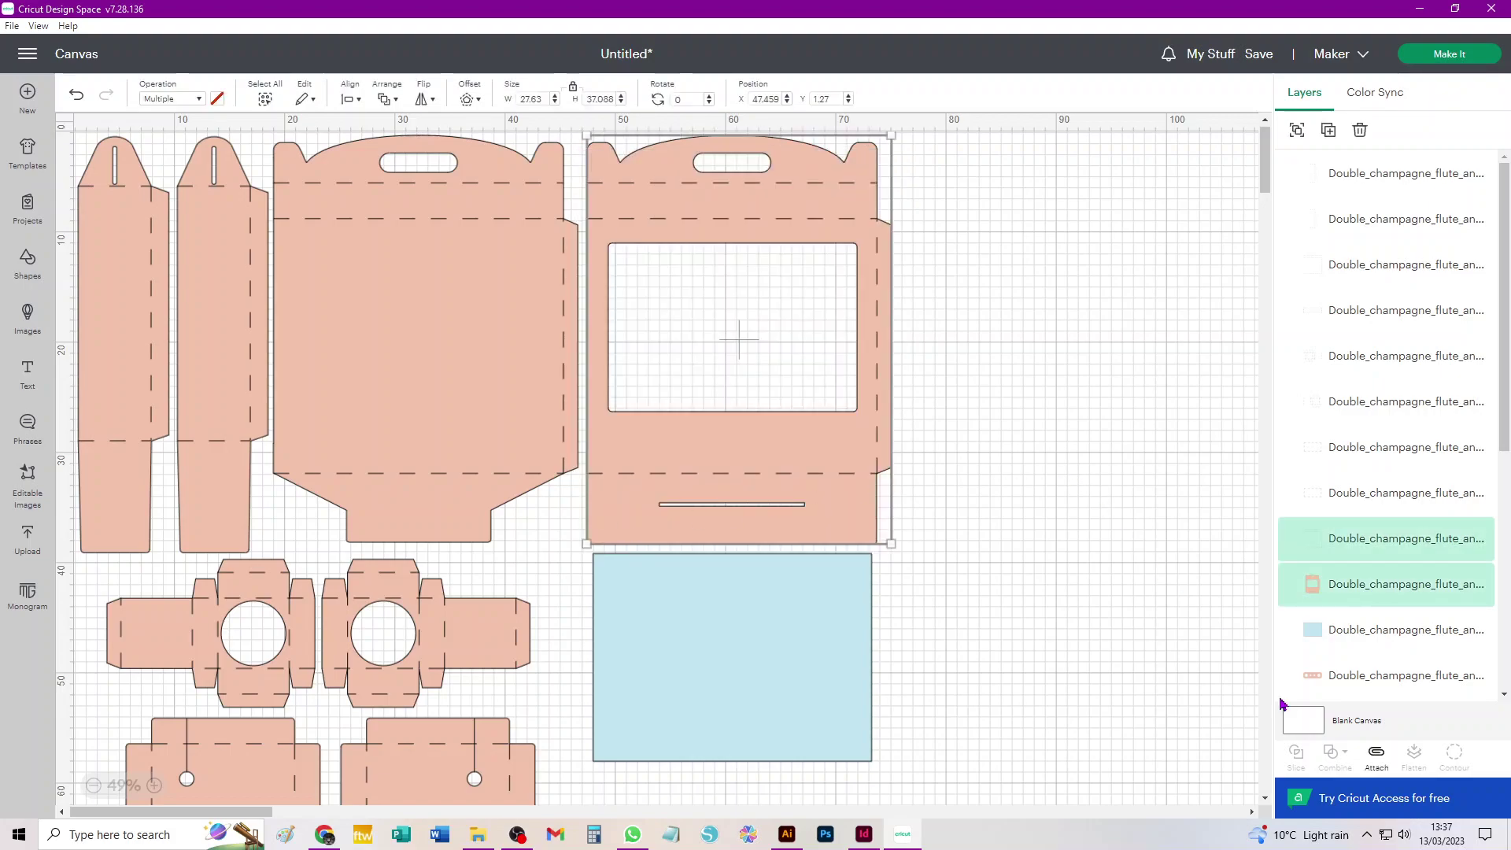
click(1378, 757)
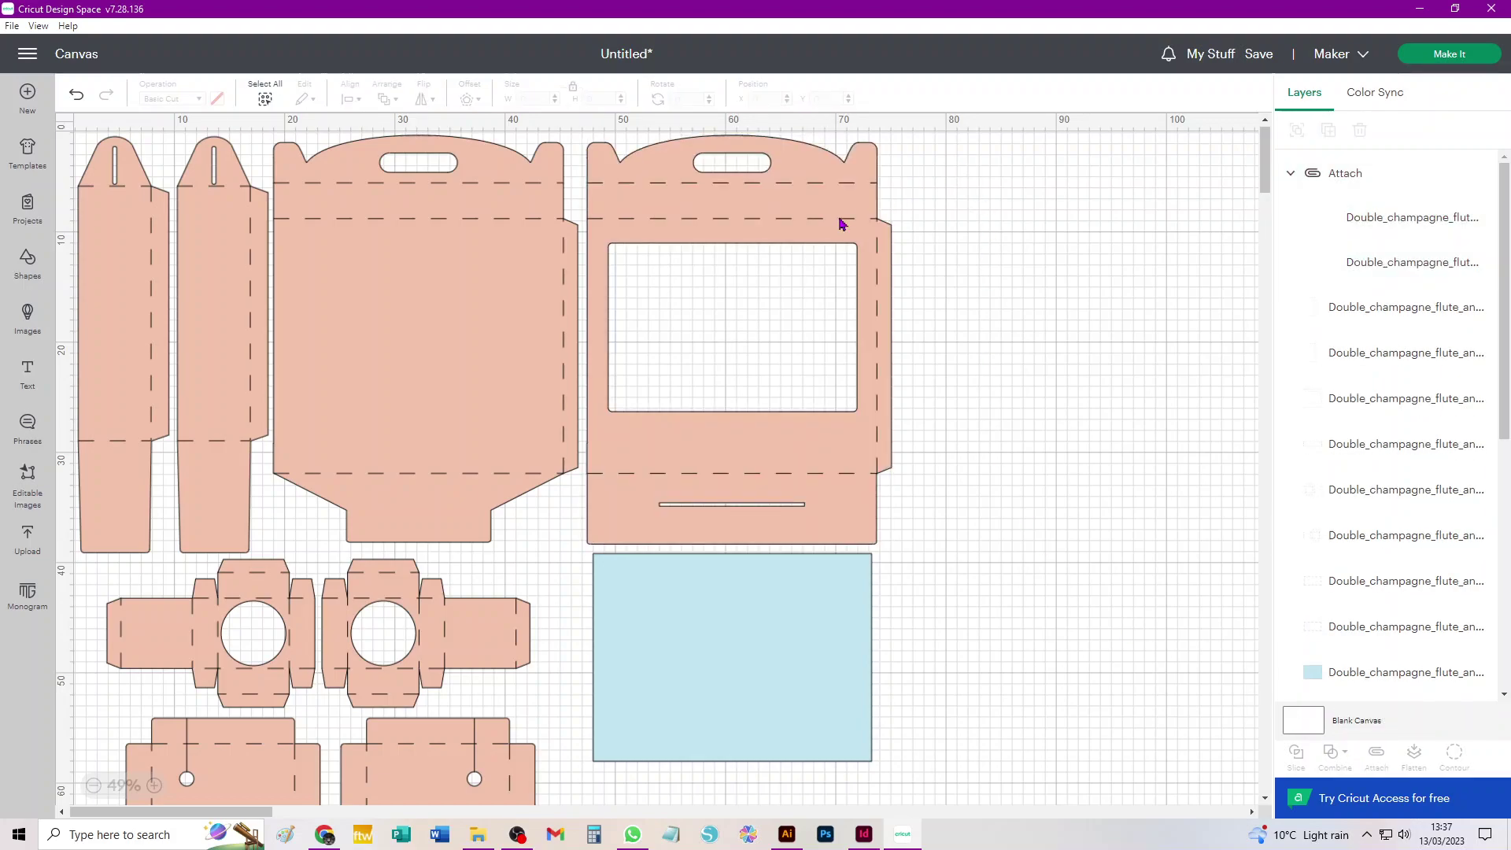
drag(745, 222, 1068, 233)
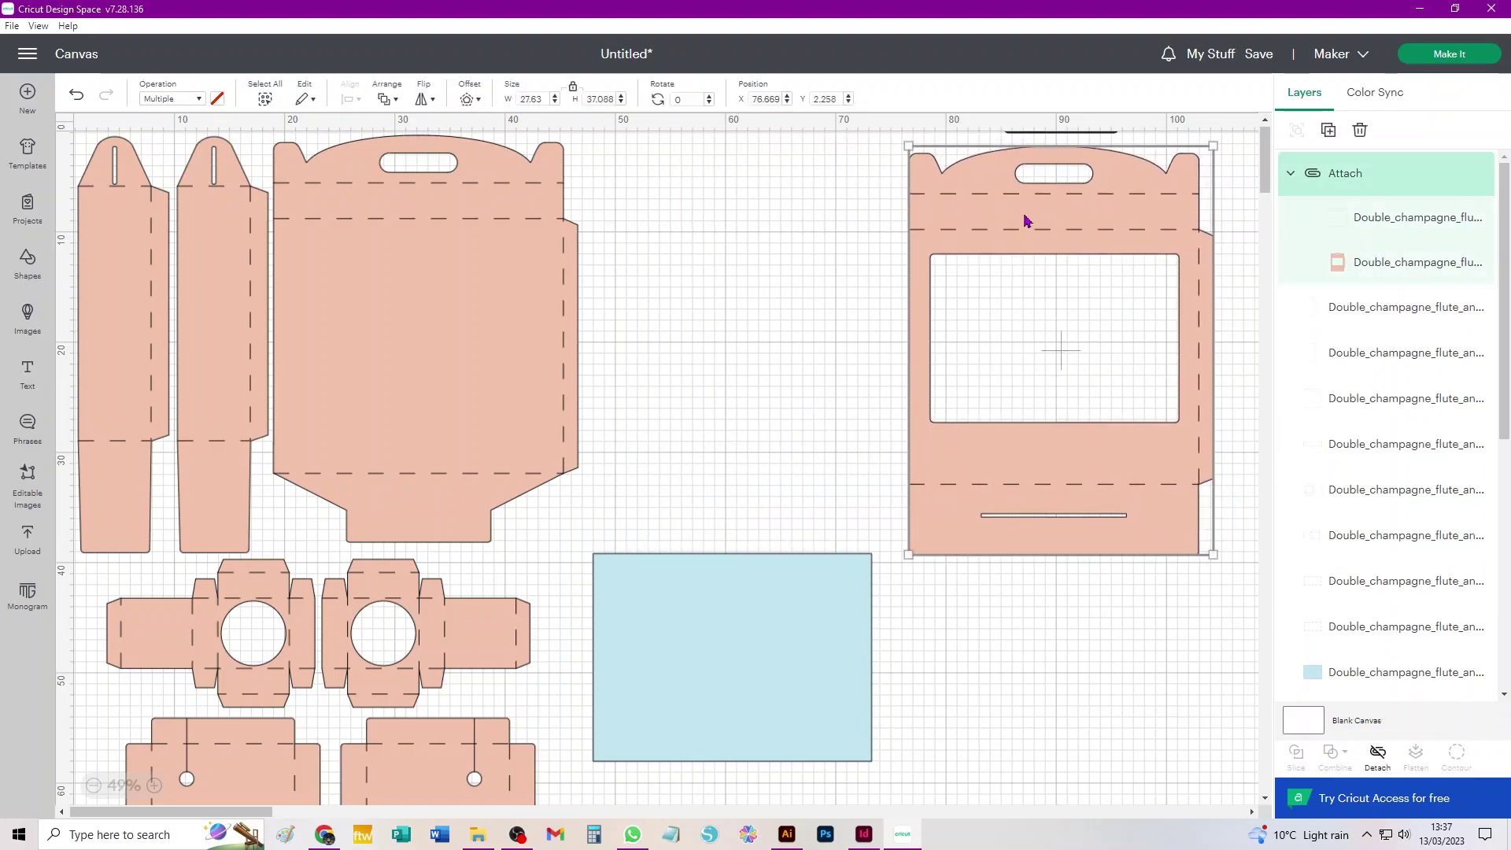
drag(604, 140, 274, 545)
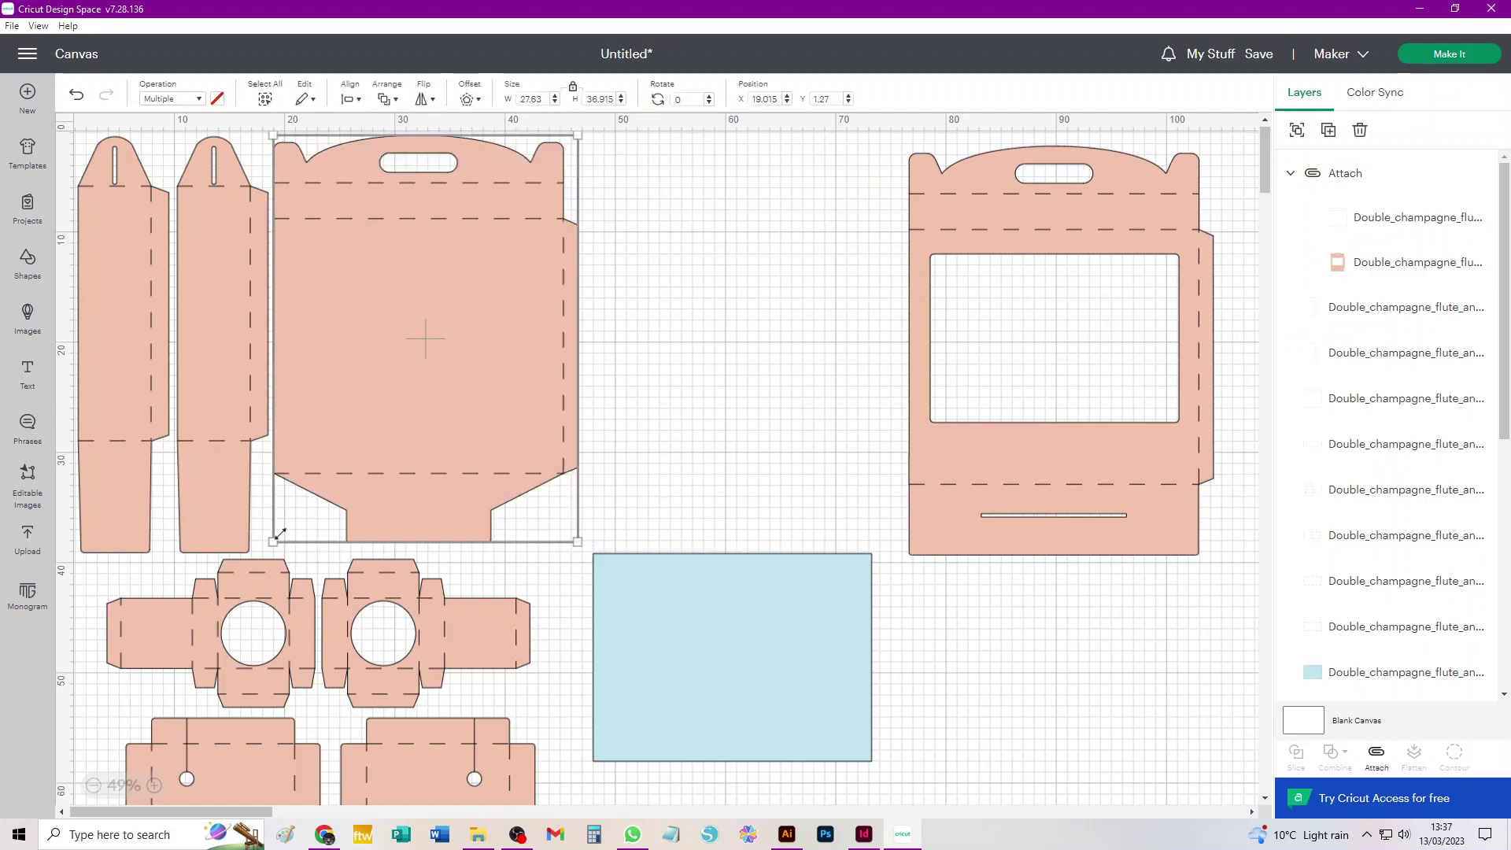
click(1376, 754)
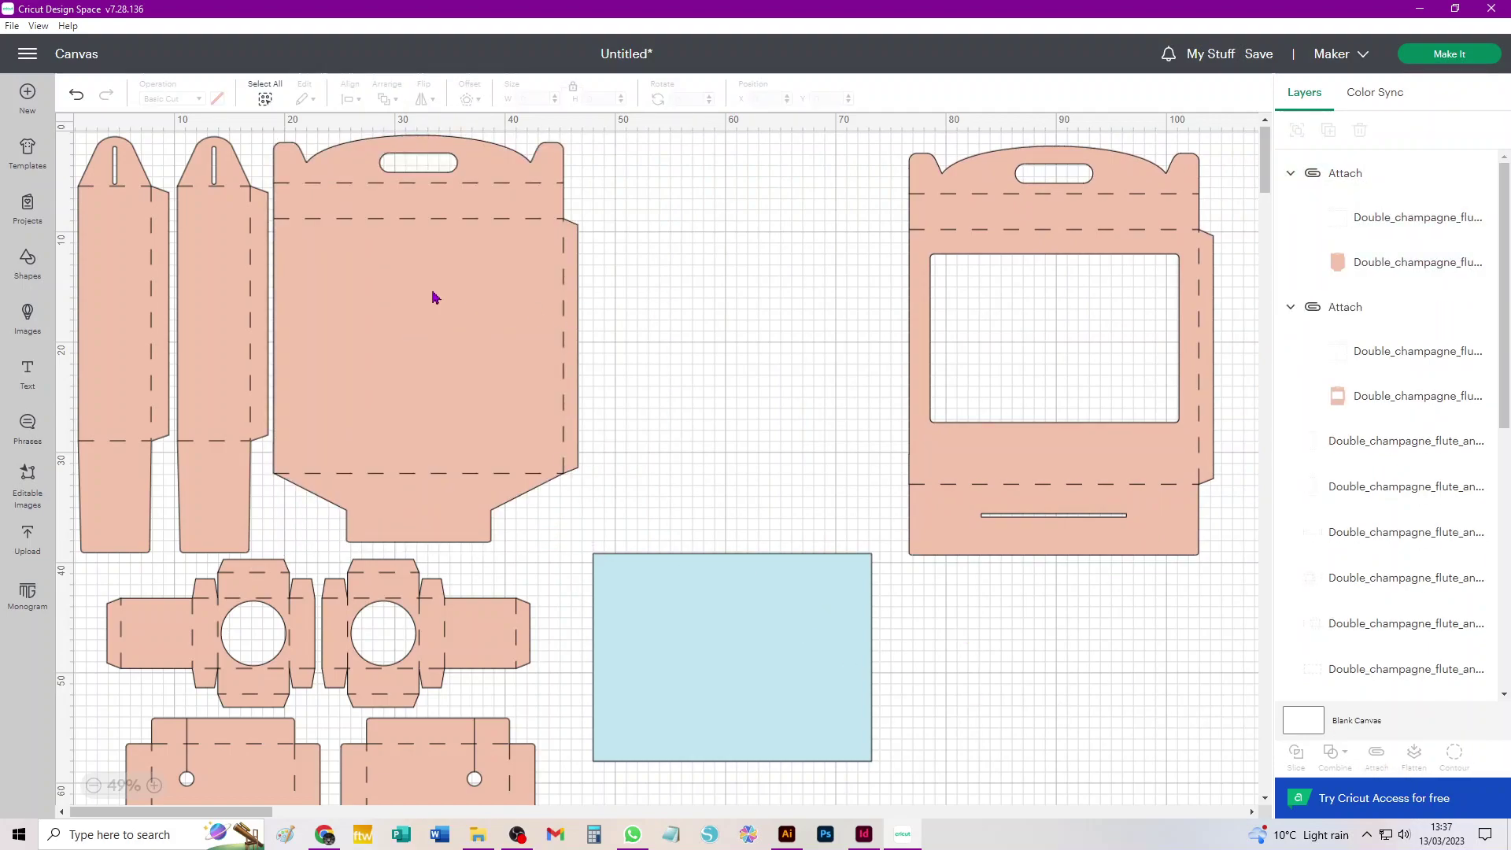
drag(432, 294, 756, 299)
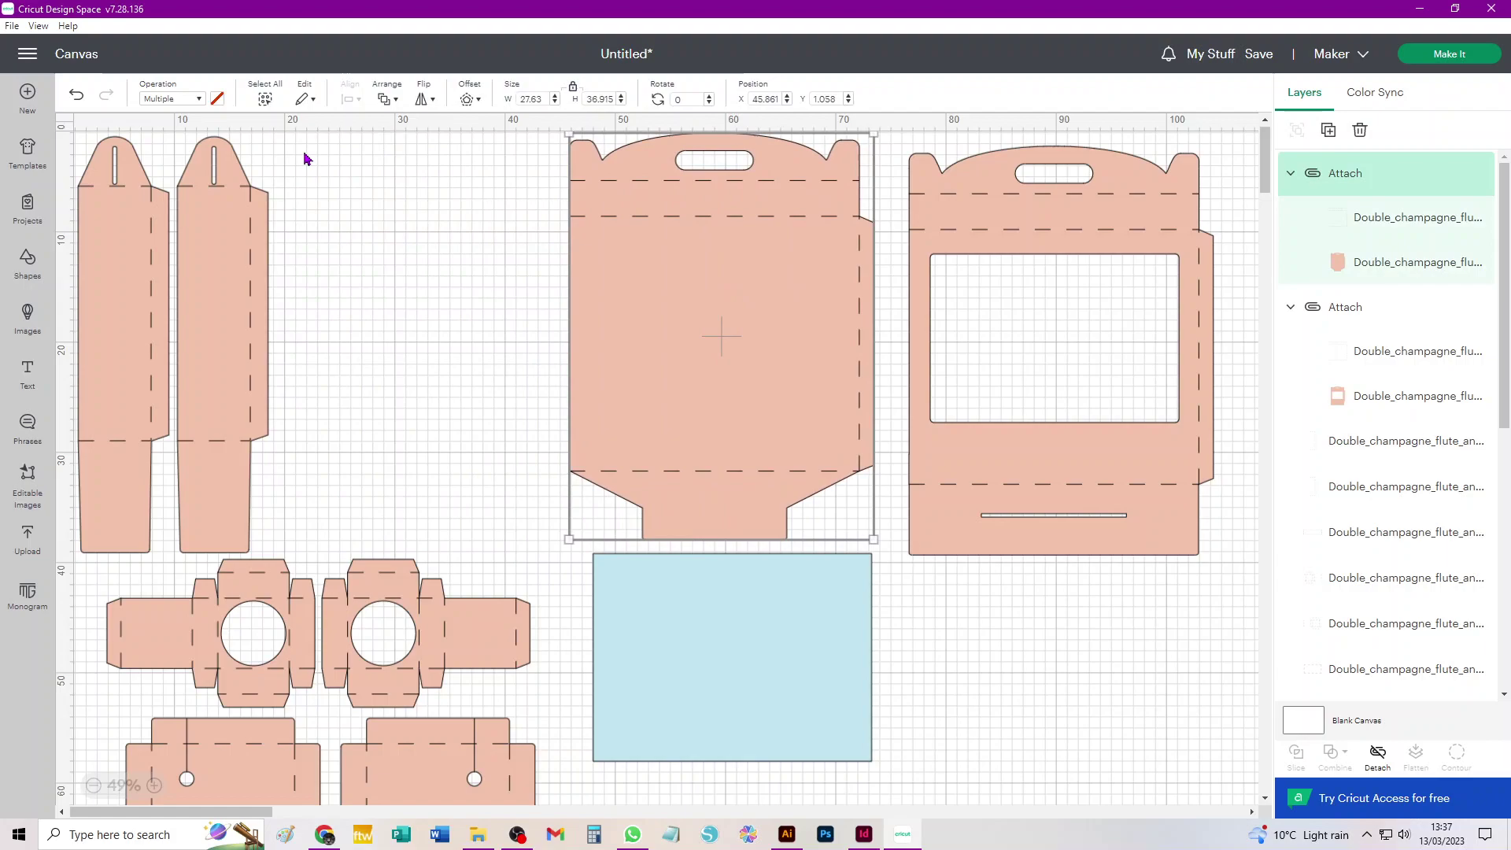
mouse_move(304, 151)
mouse_down()
mouse_move(214, 491)
mouse_move(222, 340)
mouse_up()
mouse_move(1065, 230)
mouse_down()
mouse_move(1113, 216)
mouse_move(1078, 240)
mouse_up()
mouse_move(779, 288)
mouse_down()
mouse_move(806, 294)
mouse_move(784, 303)
mouse_up()
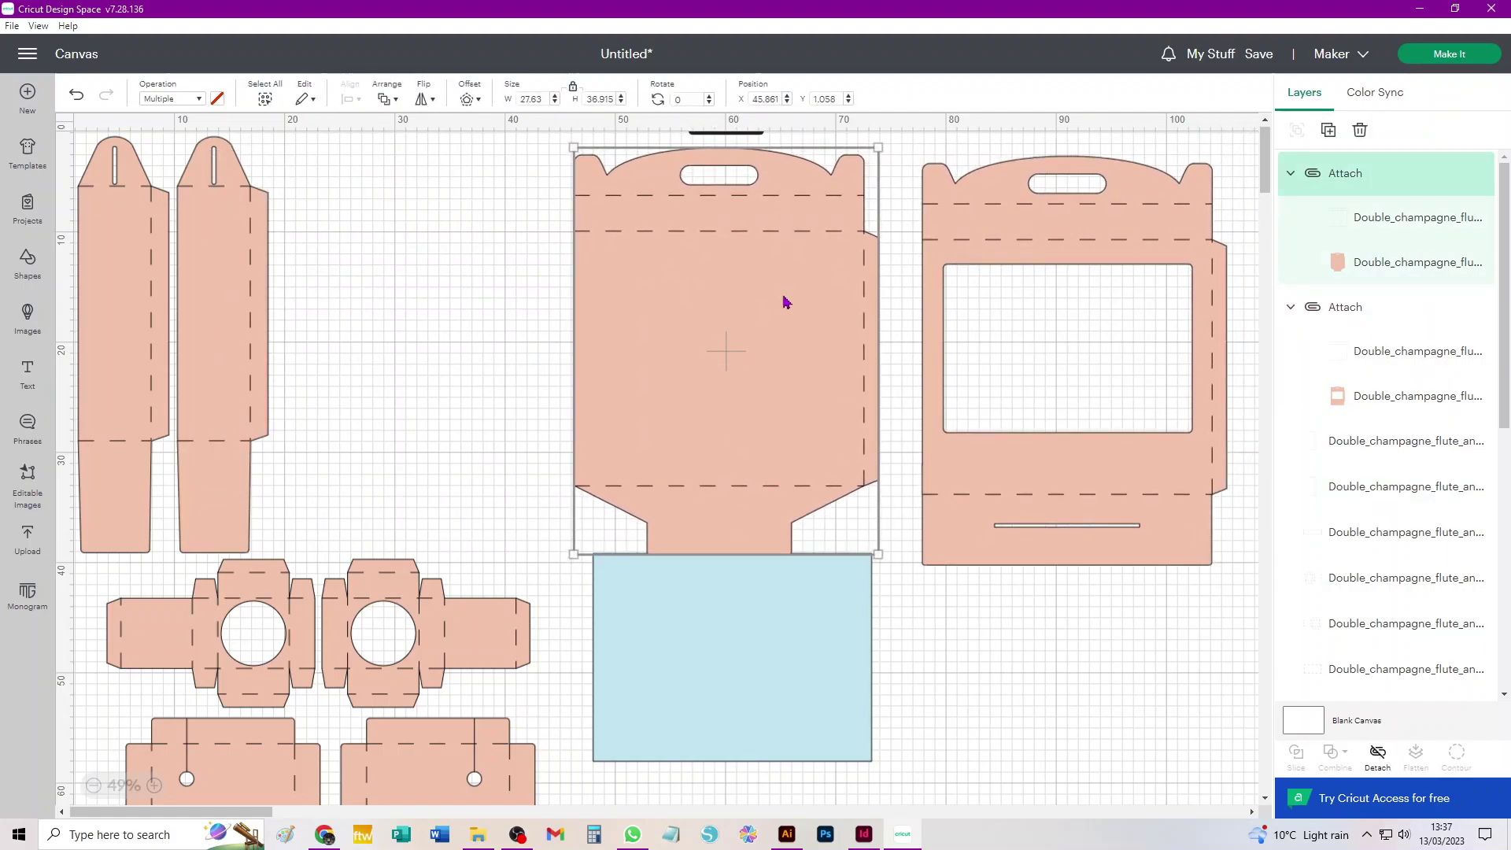
Step: Attach score lines to the two narrow pieces and move them right, side by side
drag(355, 159, 177, 551)
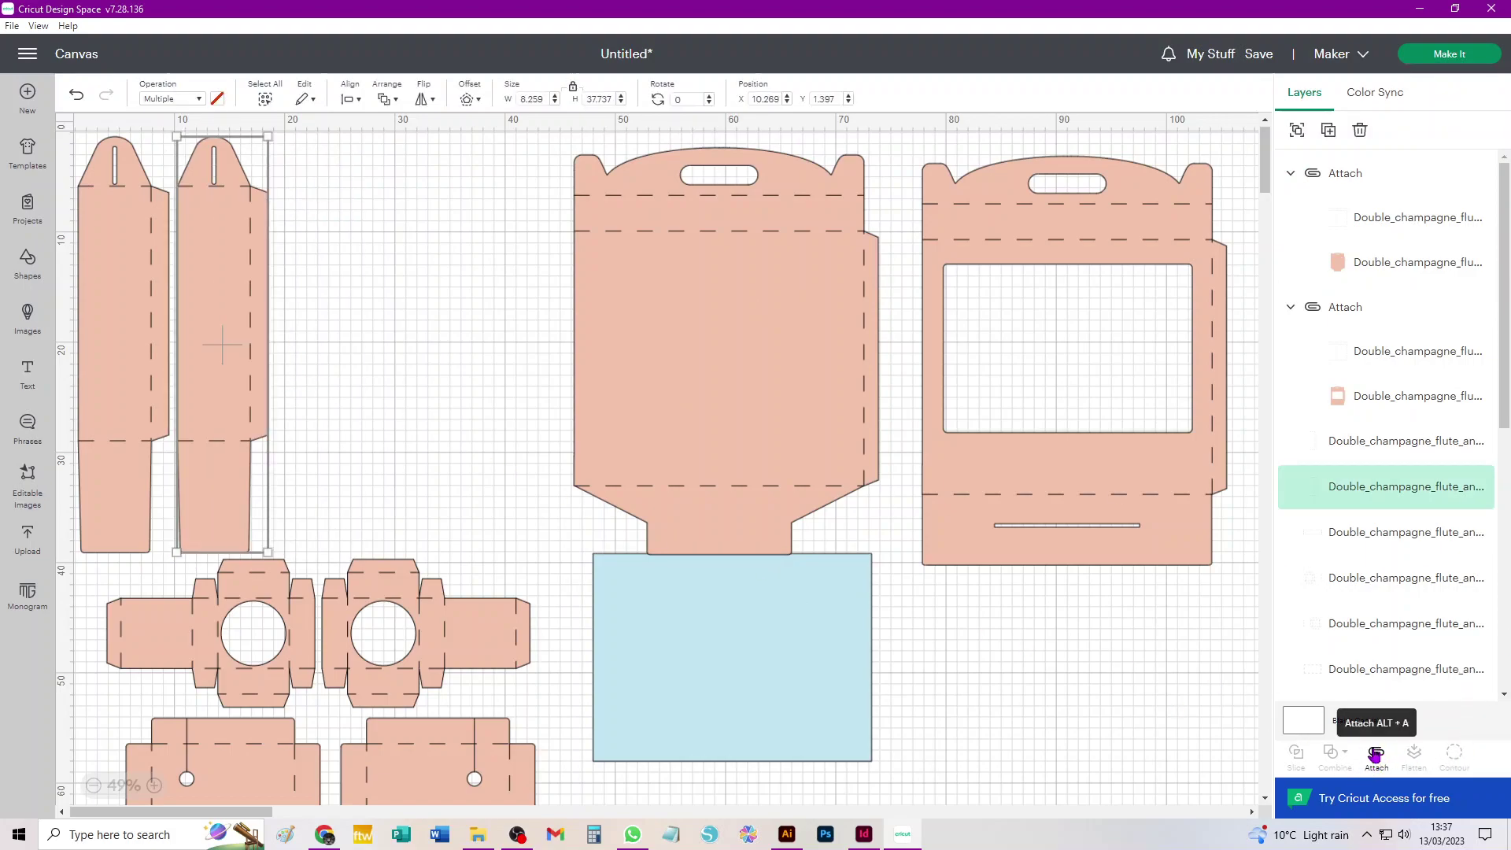
click(1377, 756)
click(182, 336)
drag(182, 337, 456, 350)
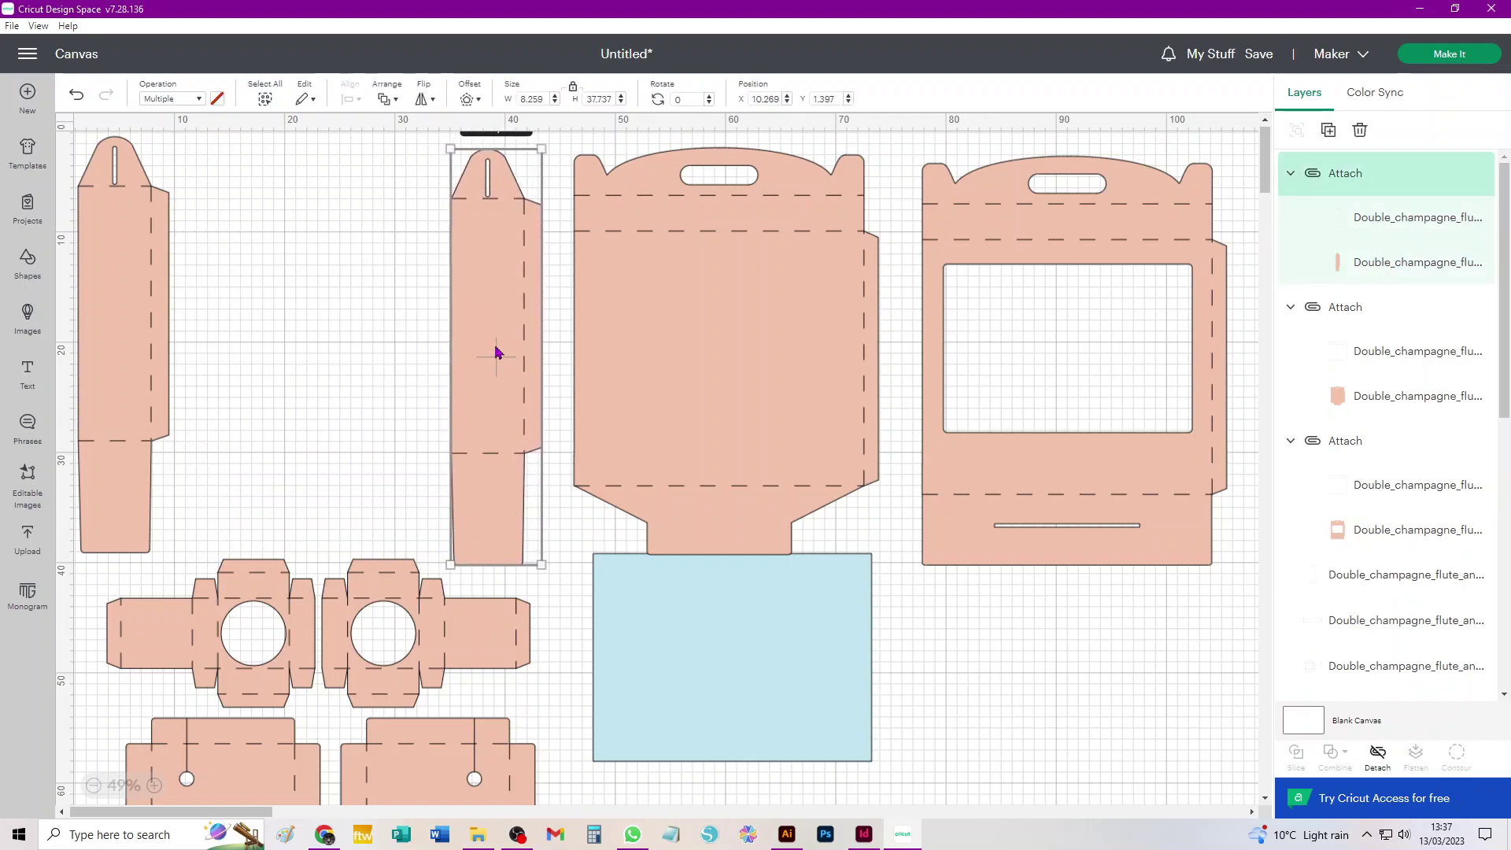
drag(193, 158, 30, 556)
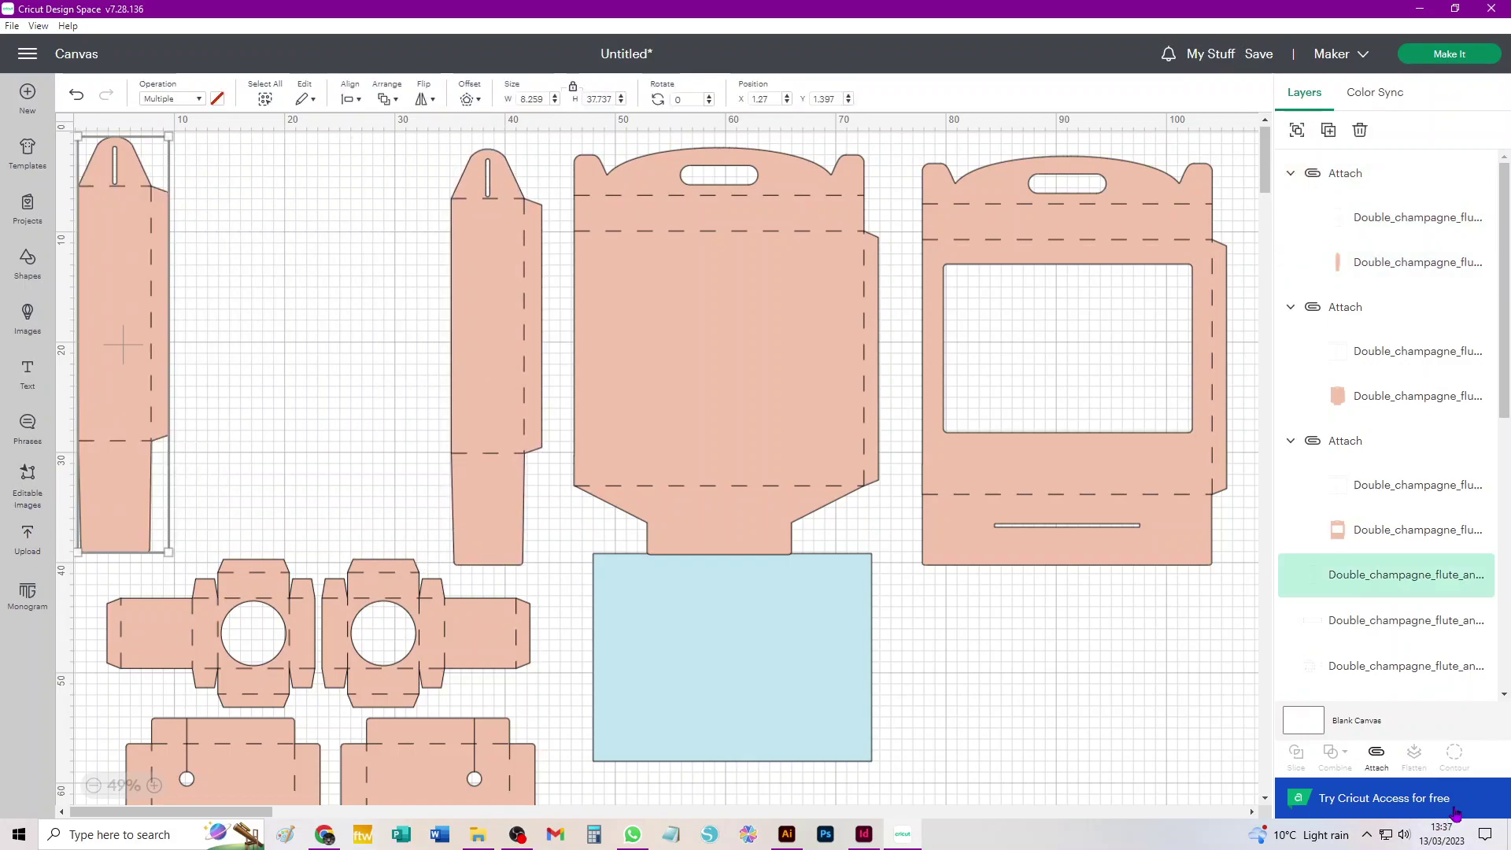
click(1376, 754)
drag(155, 391, 391, 394)
Step: Attach score lines to both round-window box nets and reposition them higher on the canvas
drag(96, 549, 304, 700)
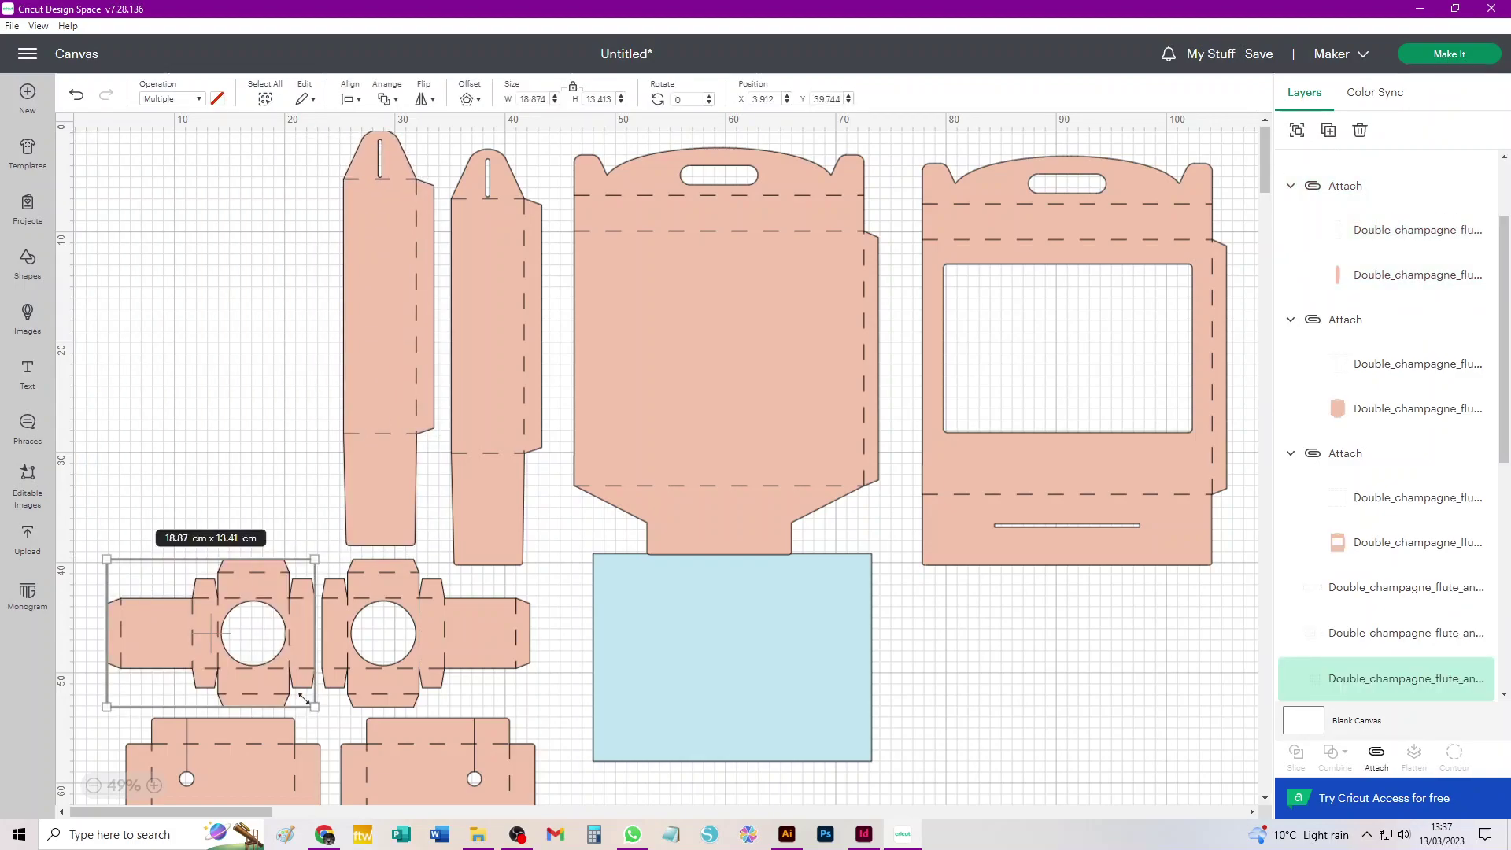
click(1379, 757)
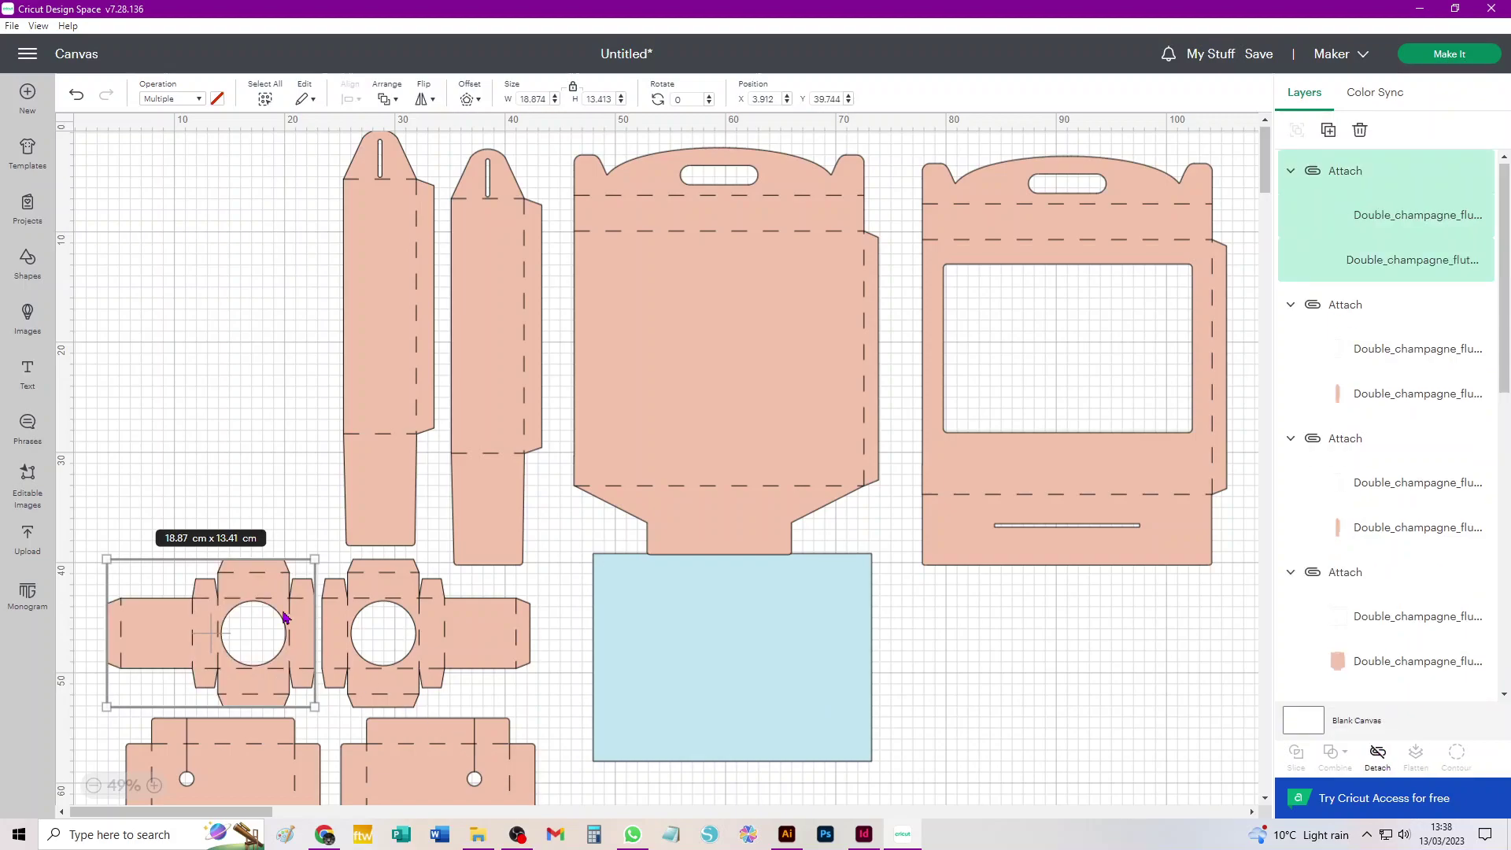
drag(284, 618, 281, 353)
drag(229, 587, 552, 696)
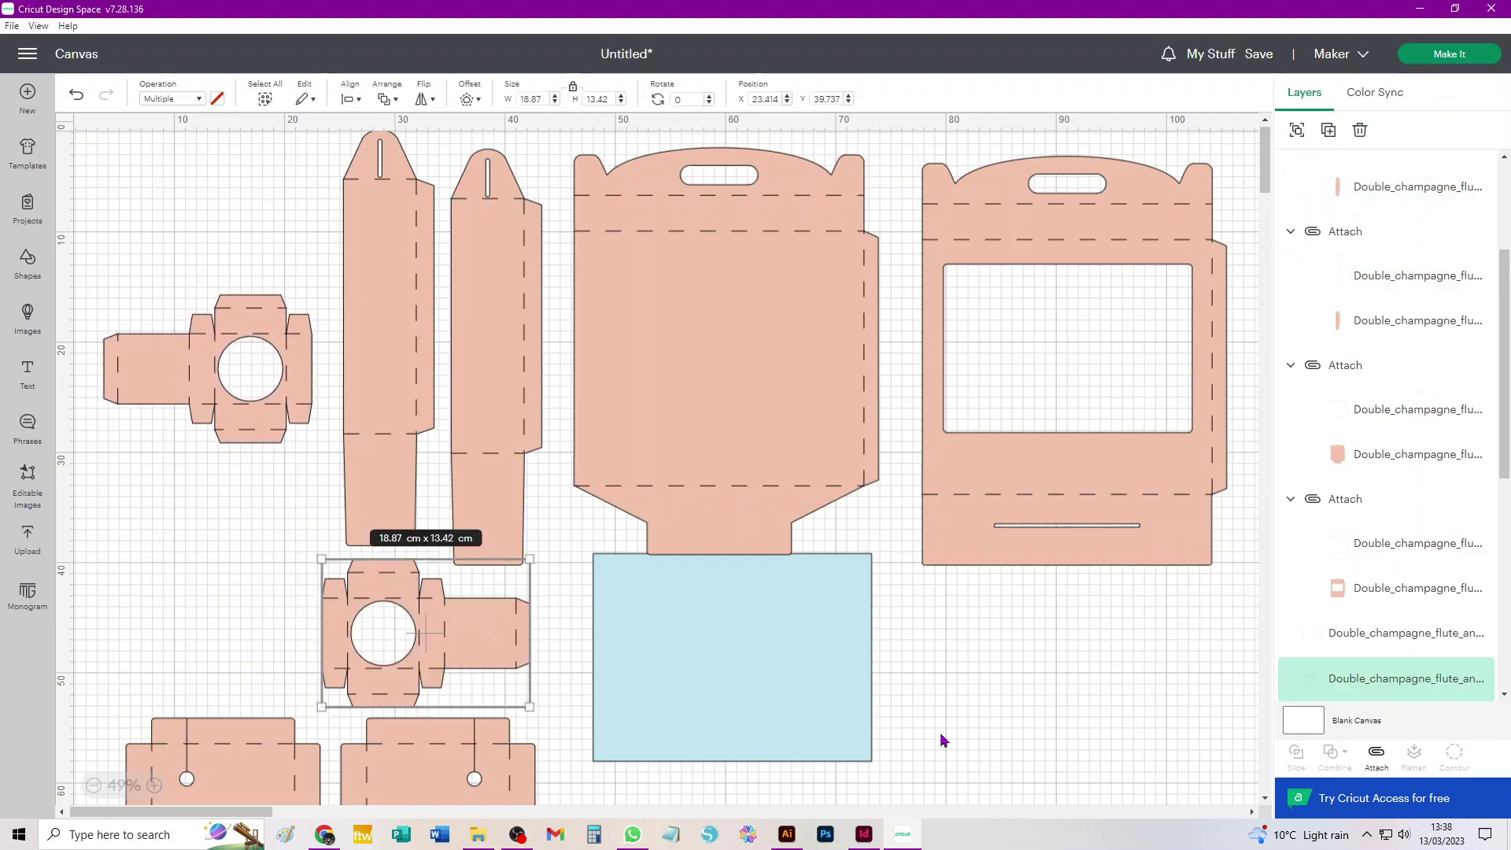
click(1376, 757)
click(196, 606)
drag(497, 655, 294, 544)
Step: Attach score lines to the right and left small box nets, moving the left one up
scroll(546, 499, down, 5)
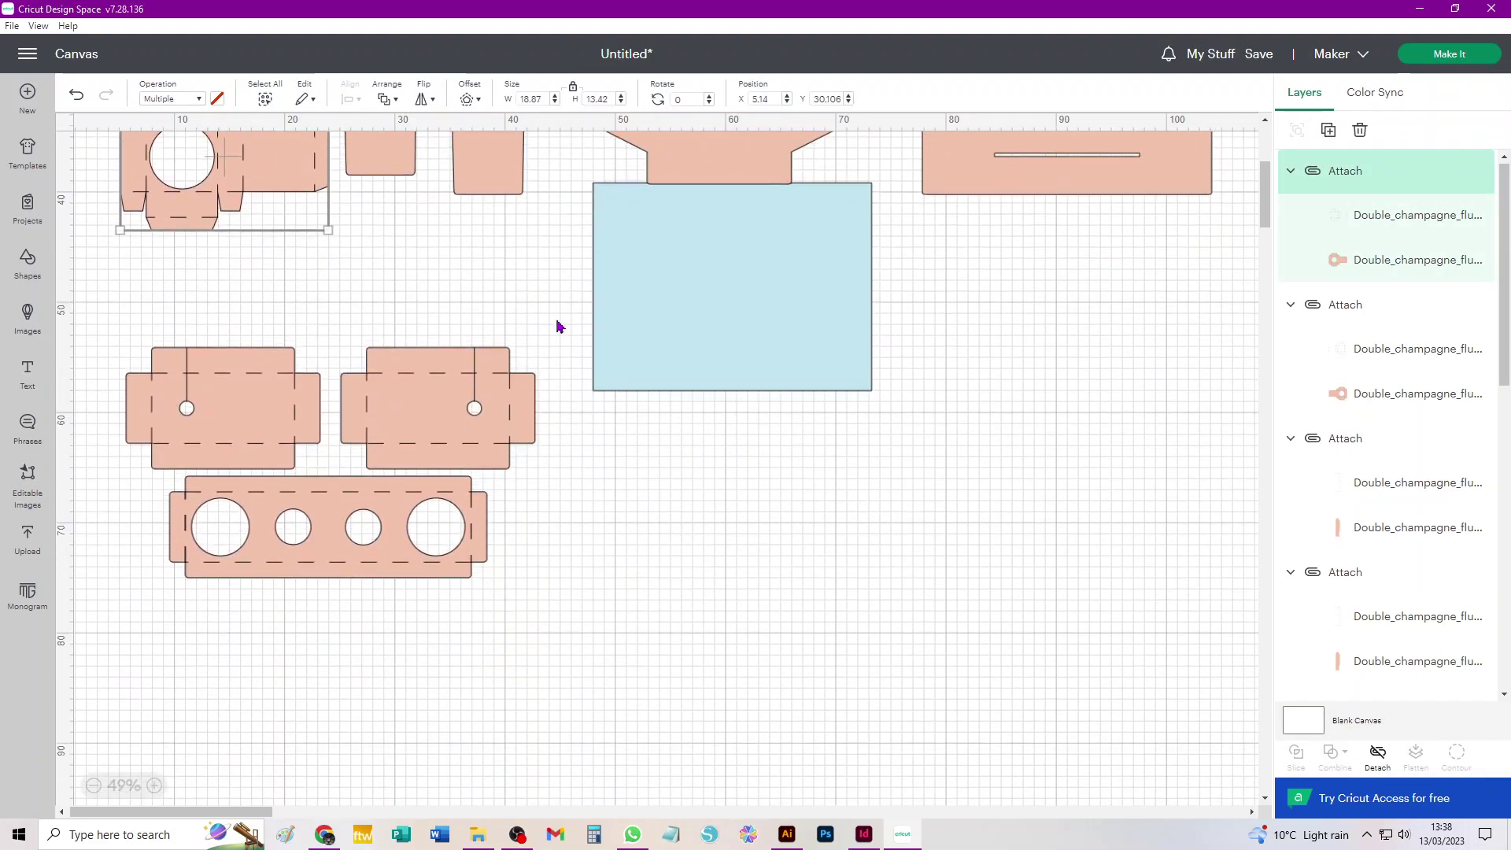
drag(558, 327, 384, 327)
click(1387, 760)
drag(91, 324, 324, 473)
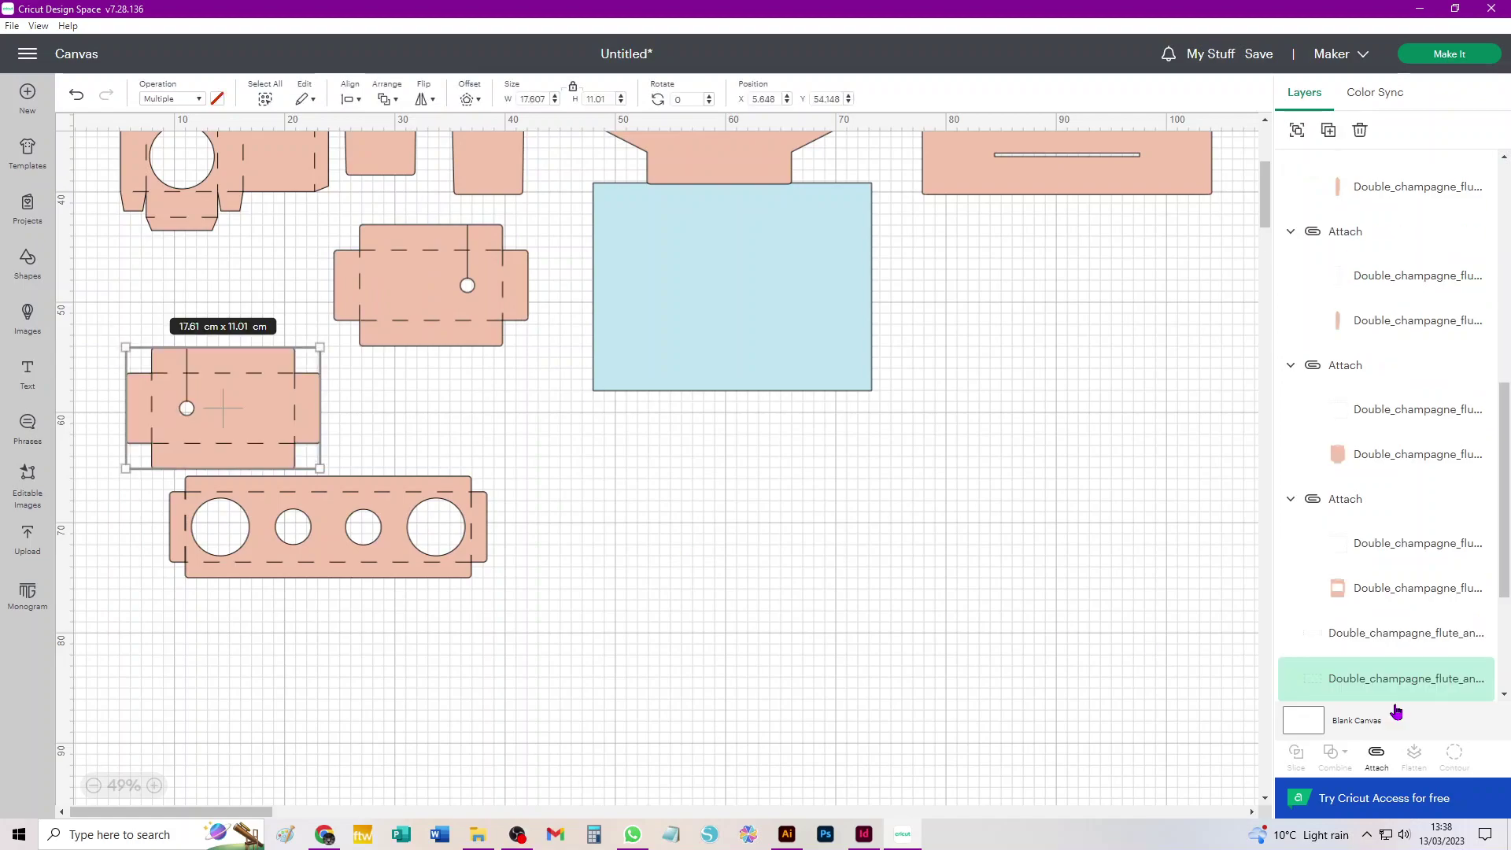
click(1380, 756)
drag(228, 433, 206, 344)
Step: Attach the long four-hole insert to its score lines and move the blue rectangle below the middle bag
drag(97, 429, 636, 665)
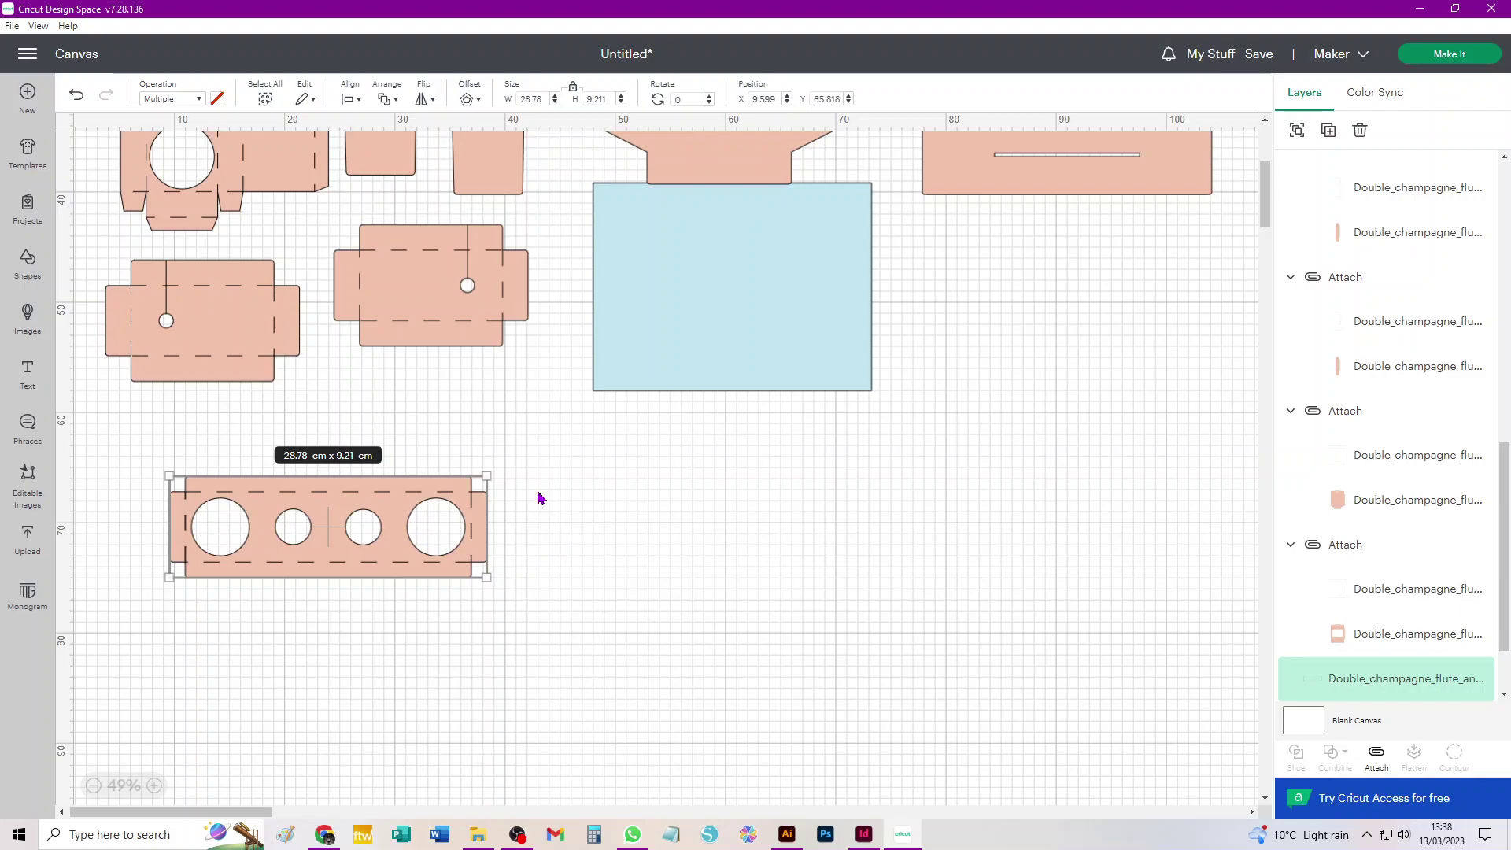
click(1377, 755)
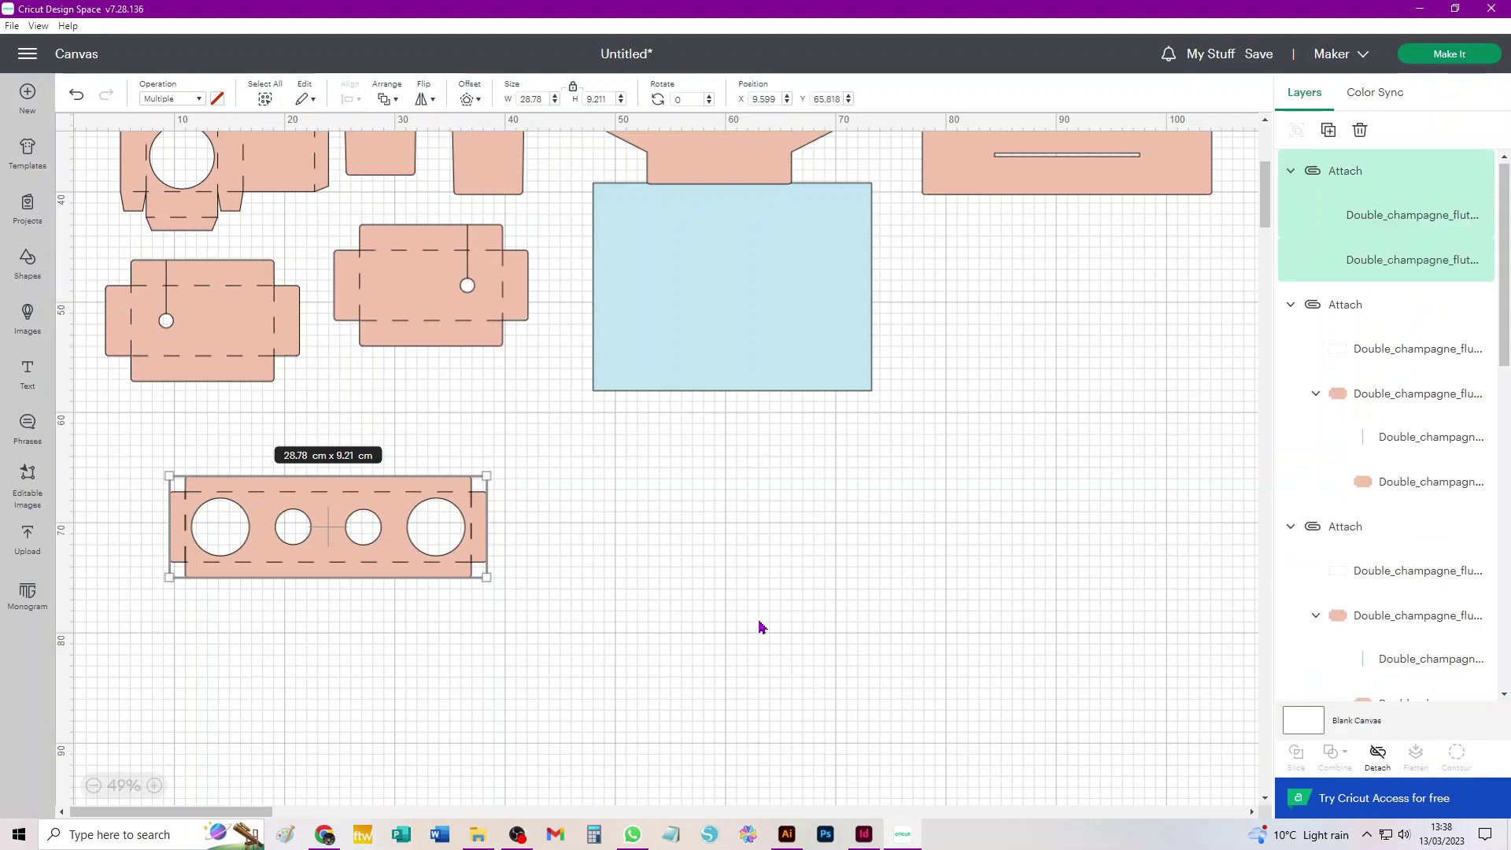
scroll(761, 628, up, 5)
drag(815, 606, 807, 644)
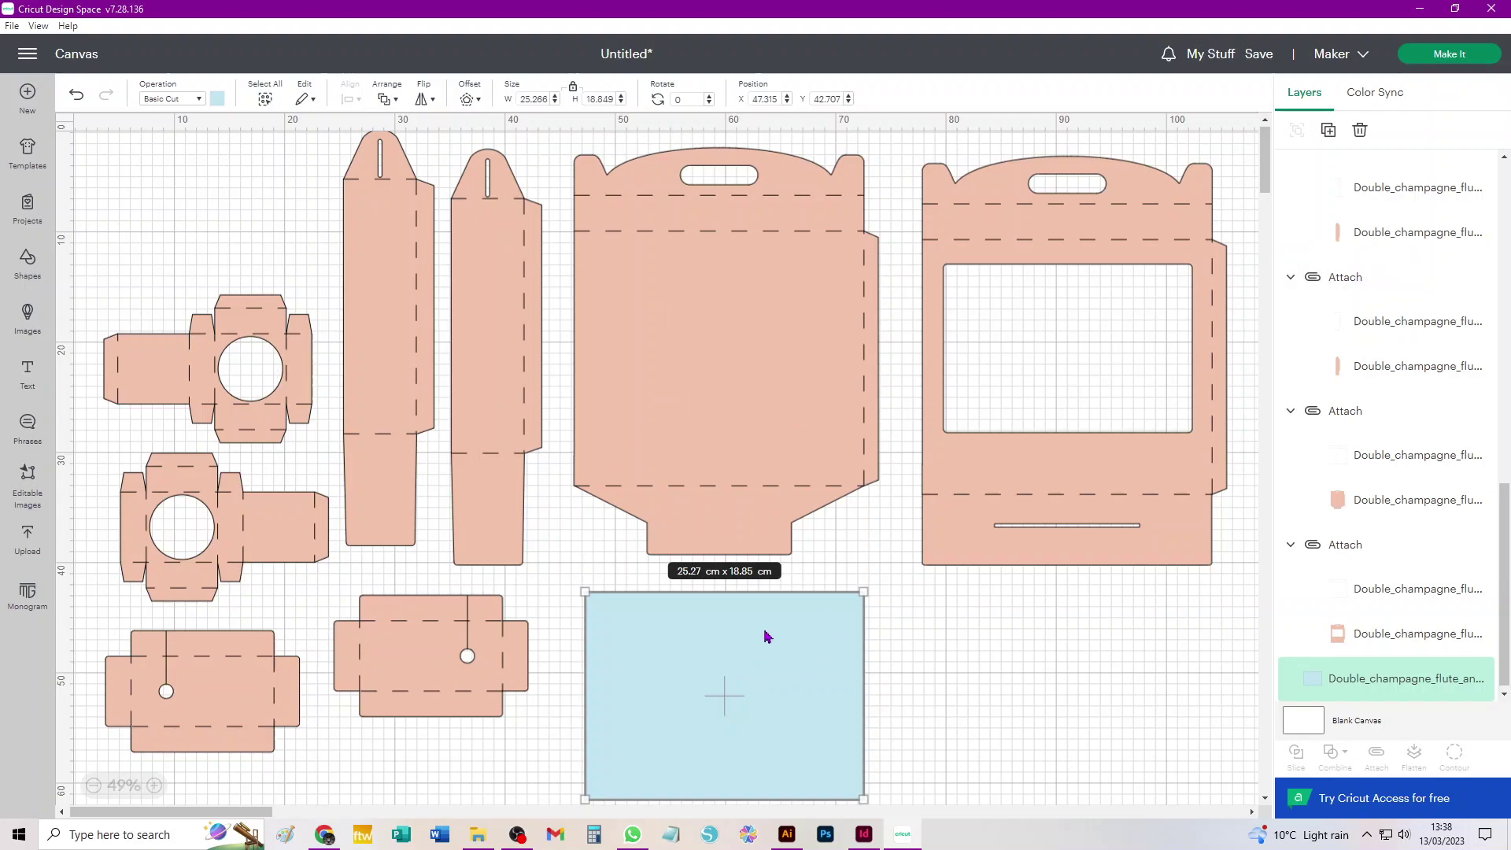
Step: Nudge the blue acetate rectangle just under the middle bag and send the design to Prepare
mouse_move(742, 687)
mouse_down()
mouse_move(763, 718)
mouse_move(738, 700)
mouse_up()
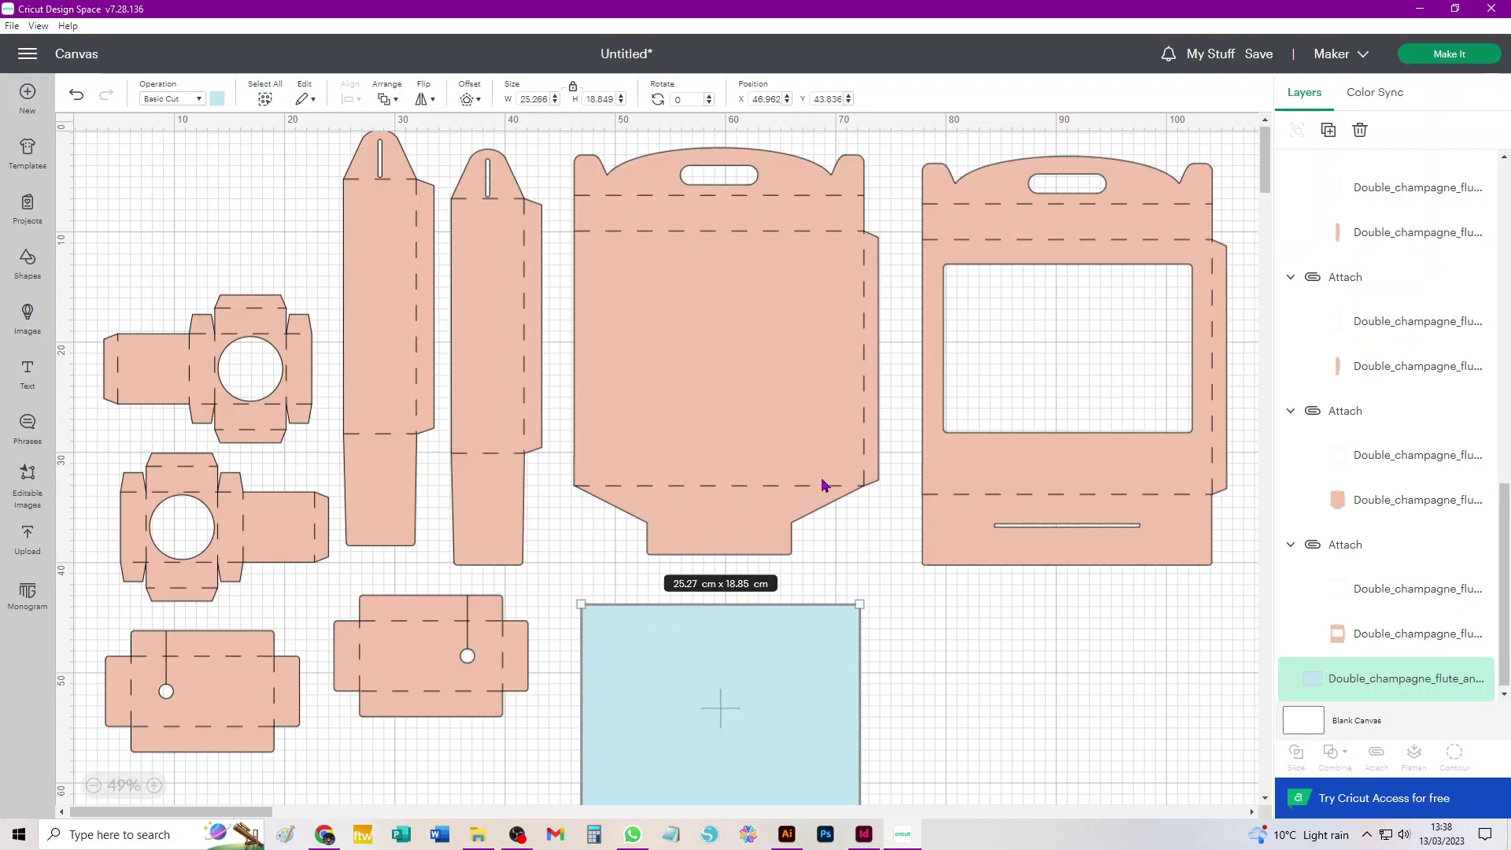
click(1449, 54)
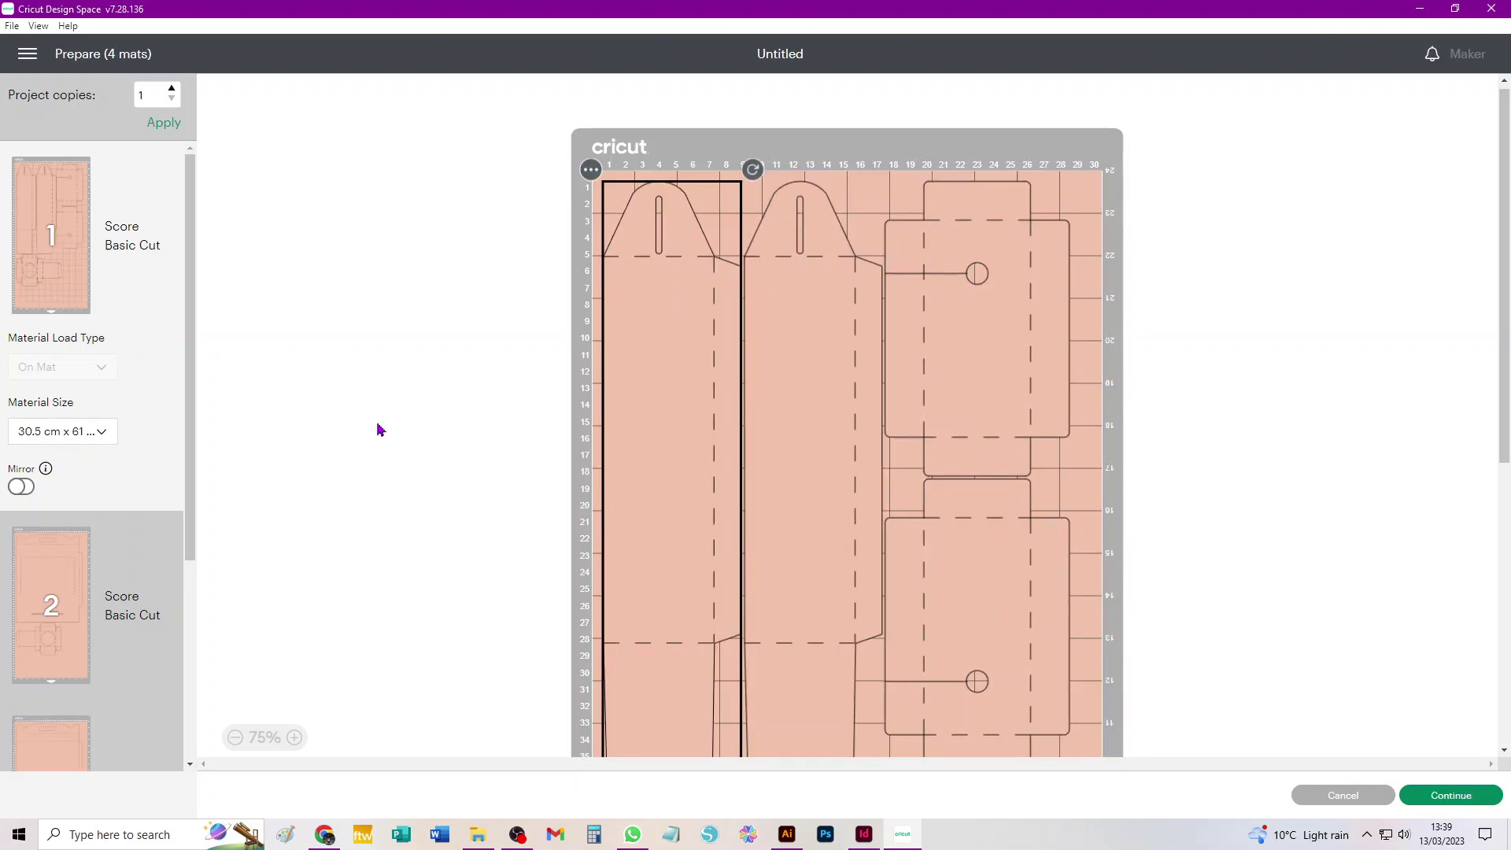
Step: Set mat 1's material size to A3, 29.7 cm x 42.0 cm
click(76, 436)
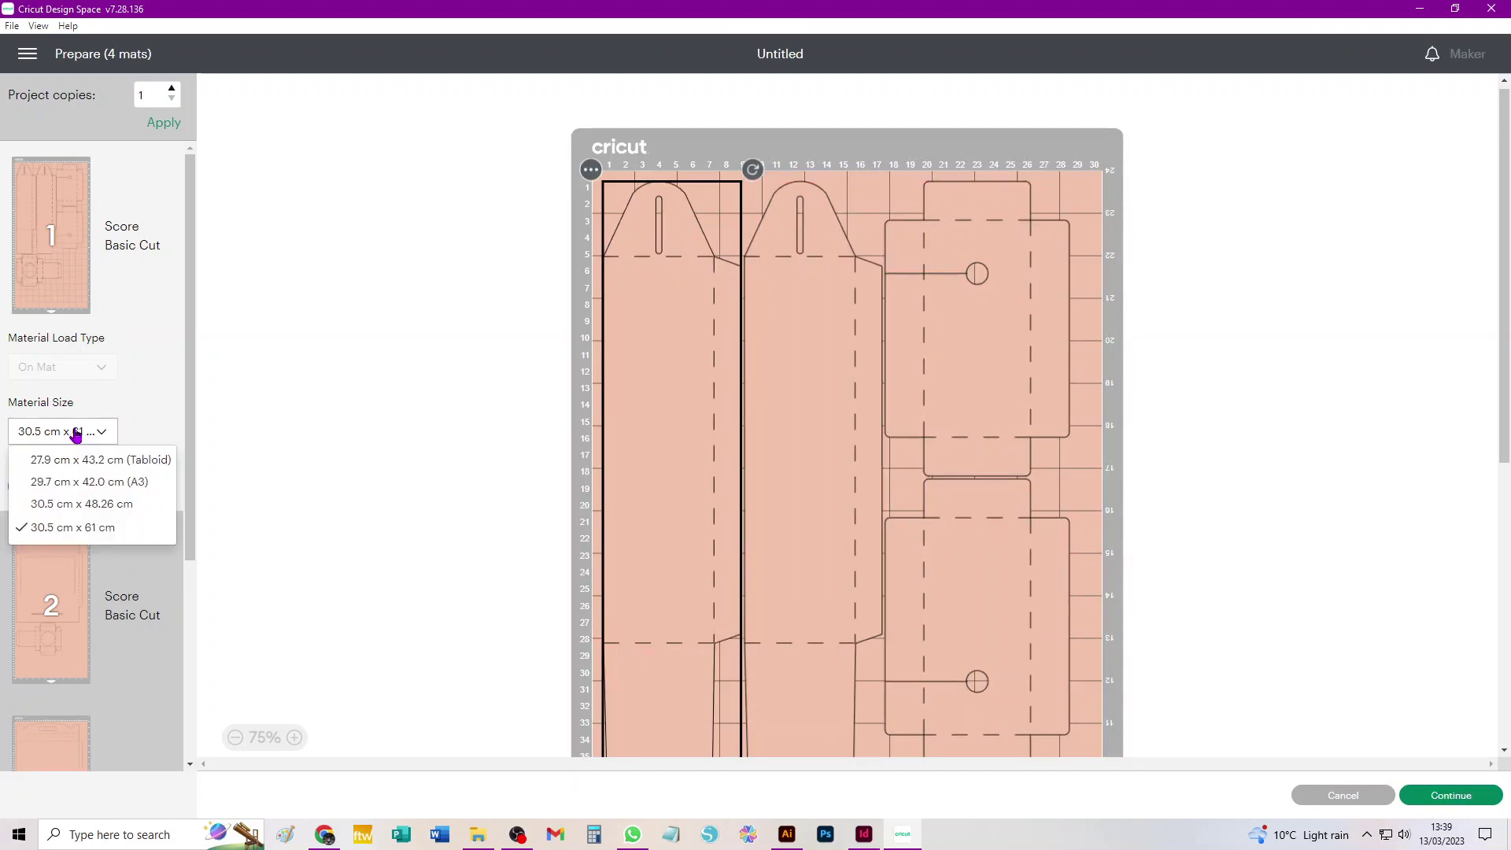
click(92, 485)
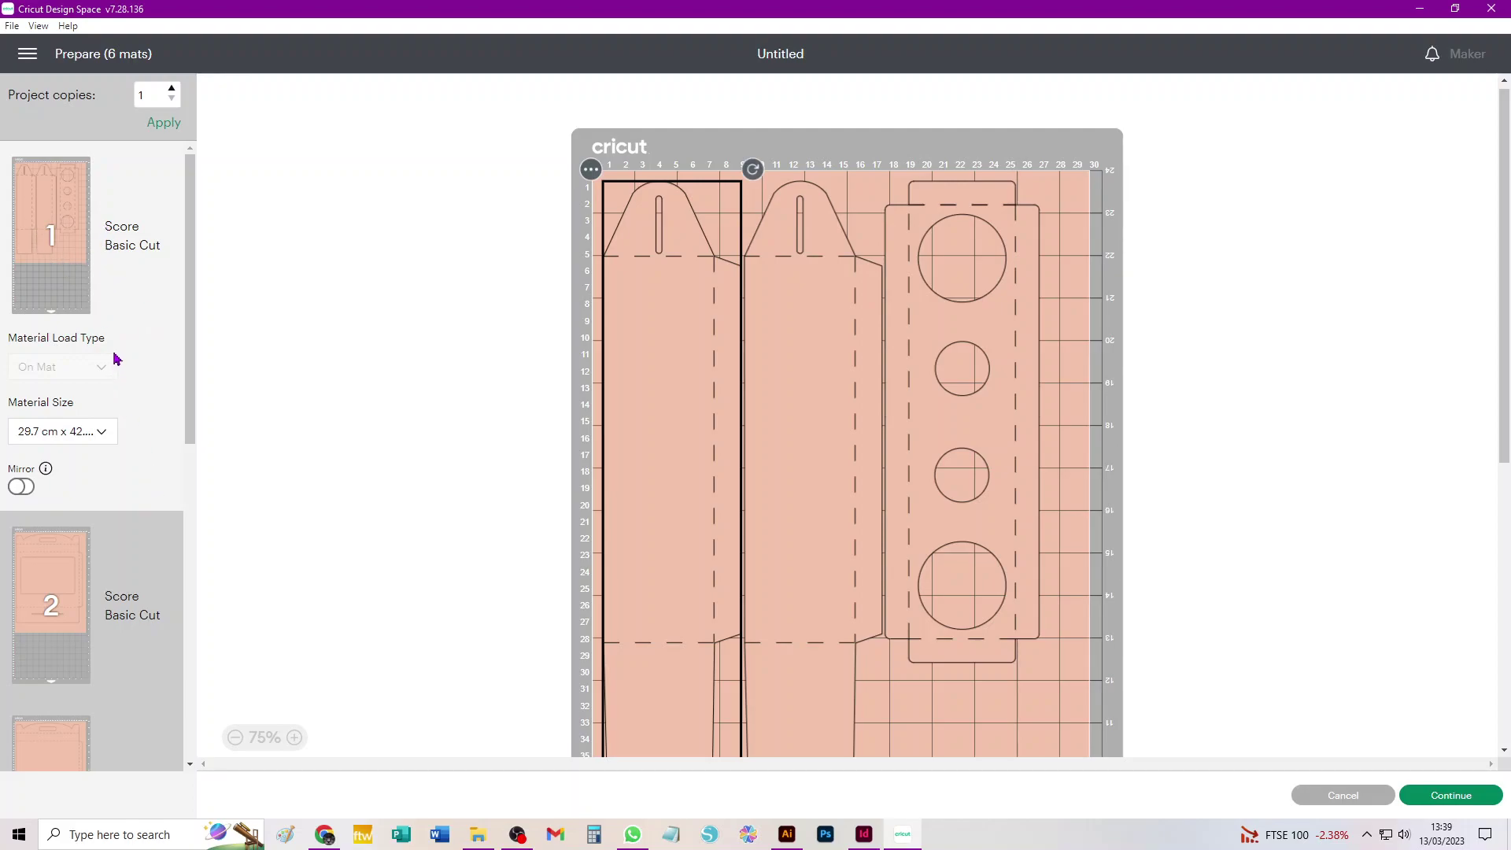
Step: Review the layouts of mats 3, 4 and 5, returning to mat 4 and selecting its upper box net
scroll(122, 272, down, 3)
scroll(122, 272, up, 3)
scroll(55, 228, down, 6)
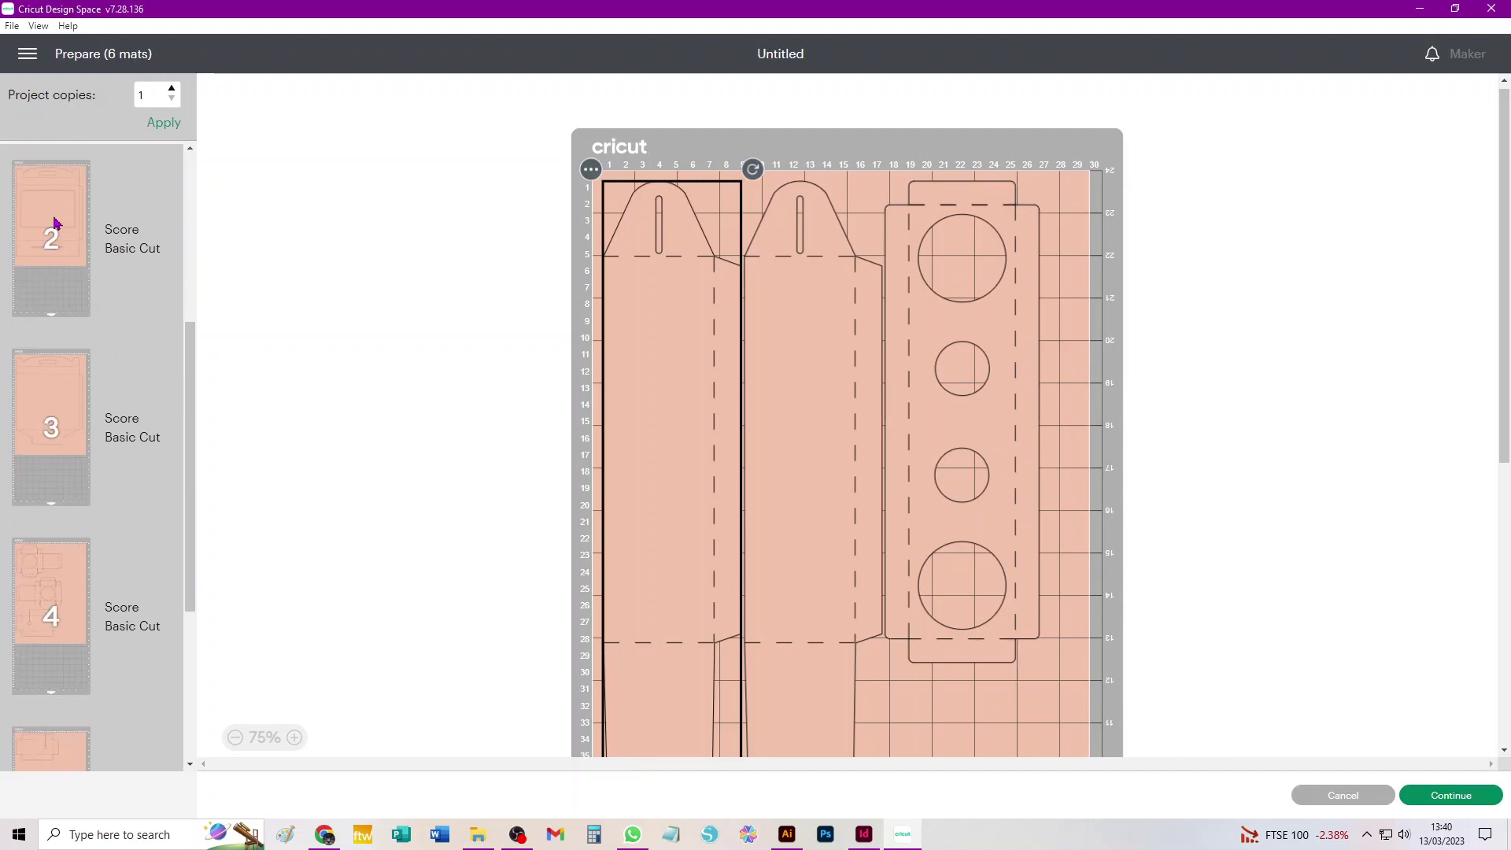
click(64, 408)
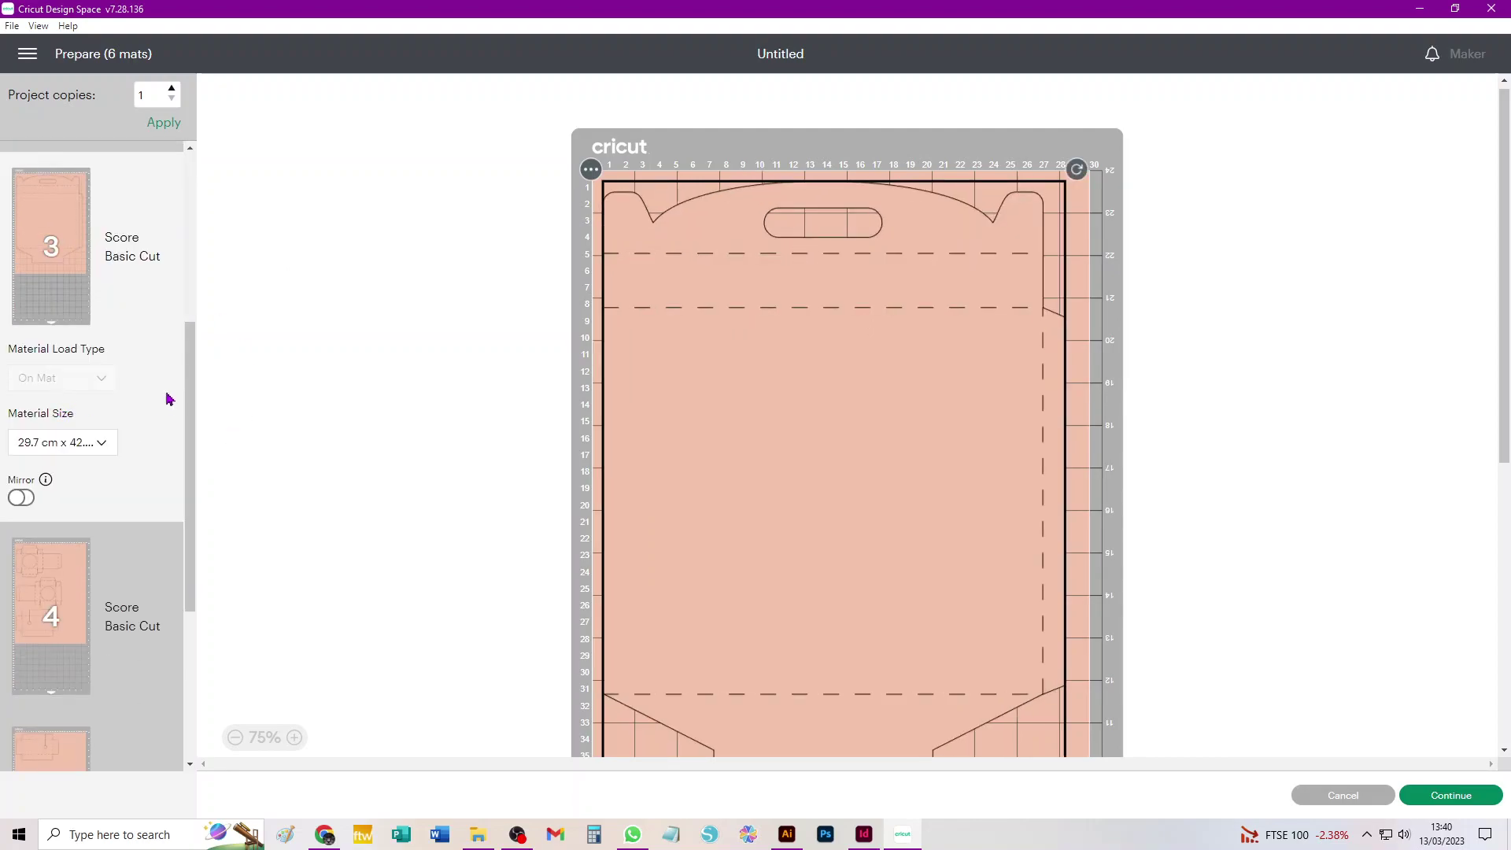
scroll(167, 399, down, 5)
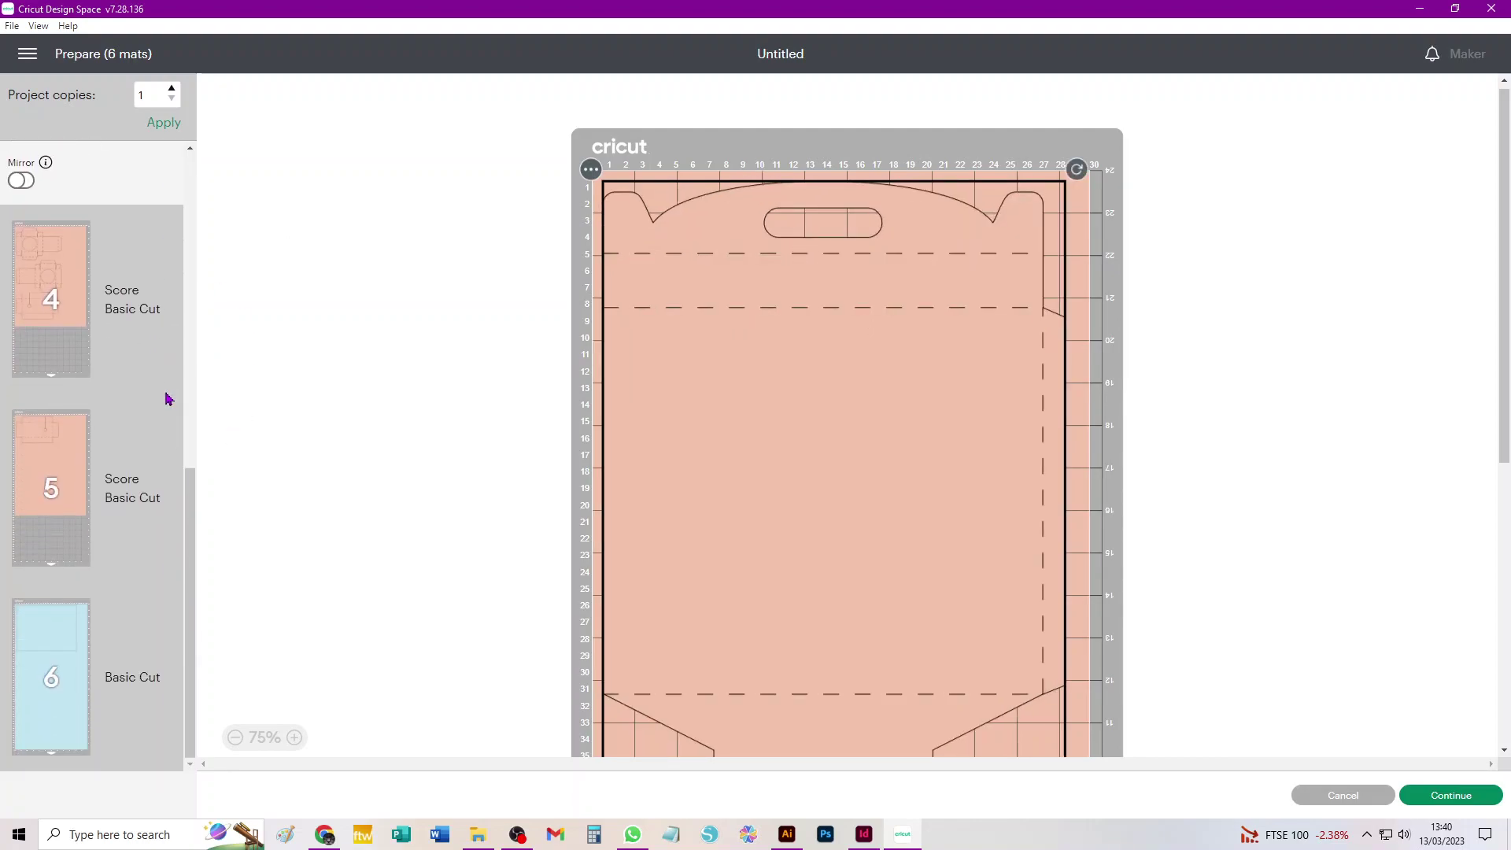
click(56, 278)
click(77, 464)
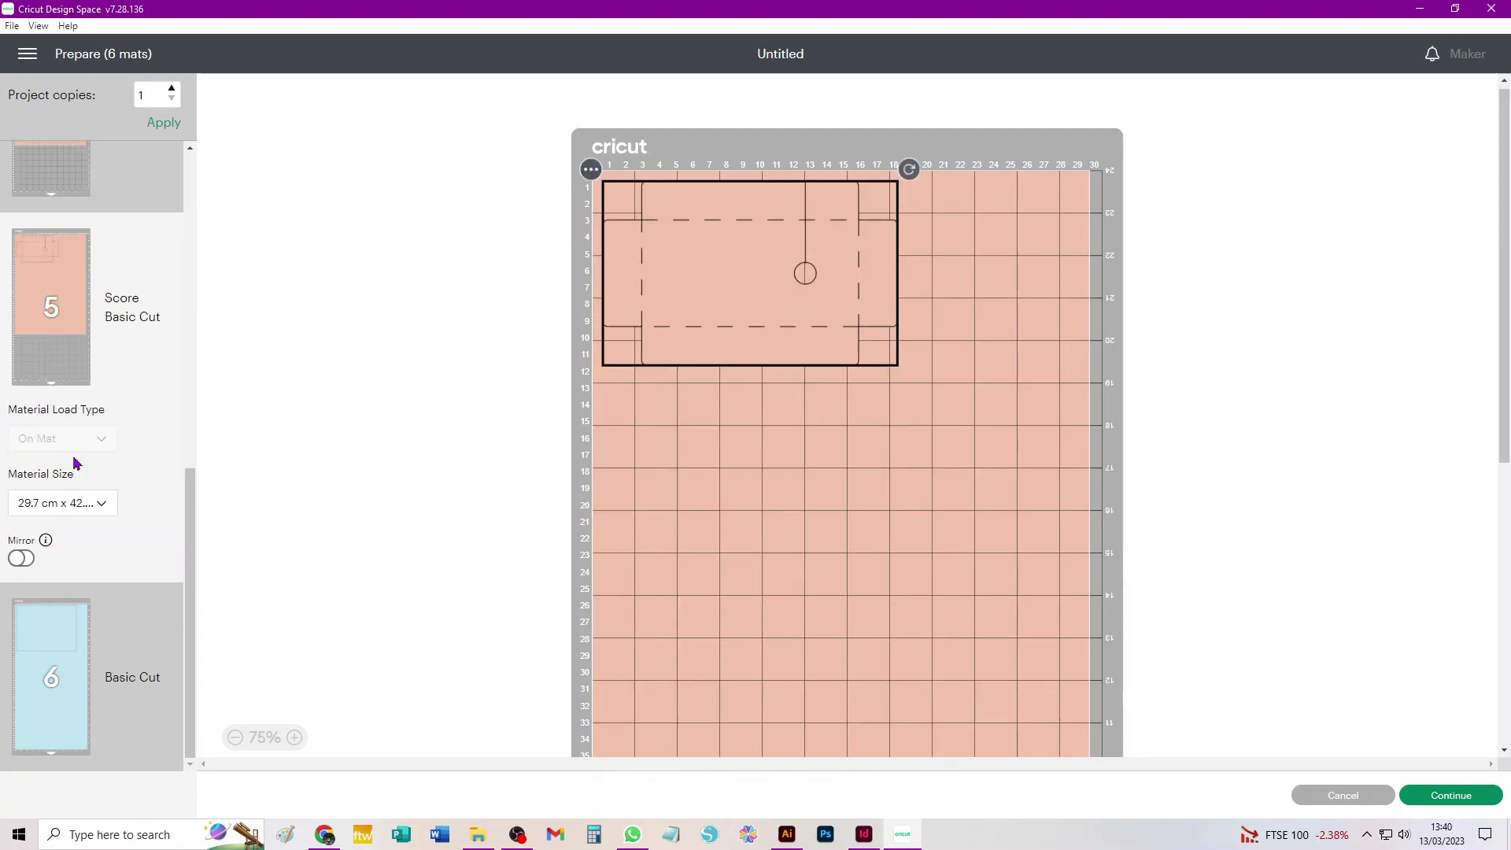
click(66, 183)
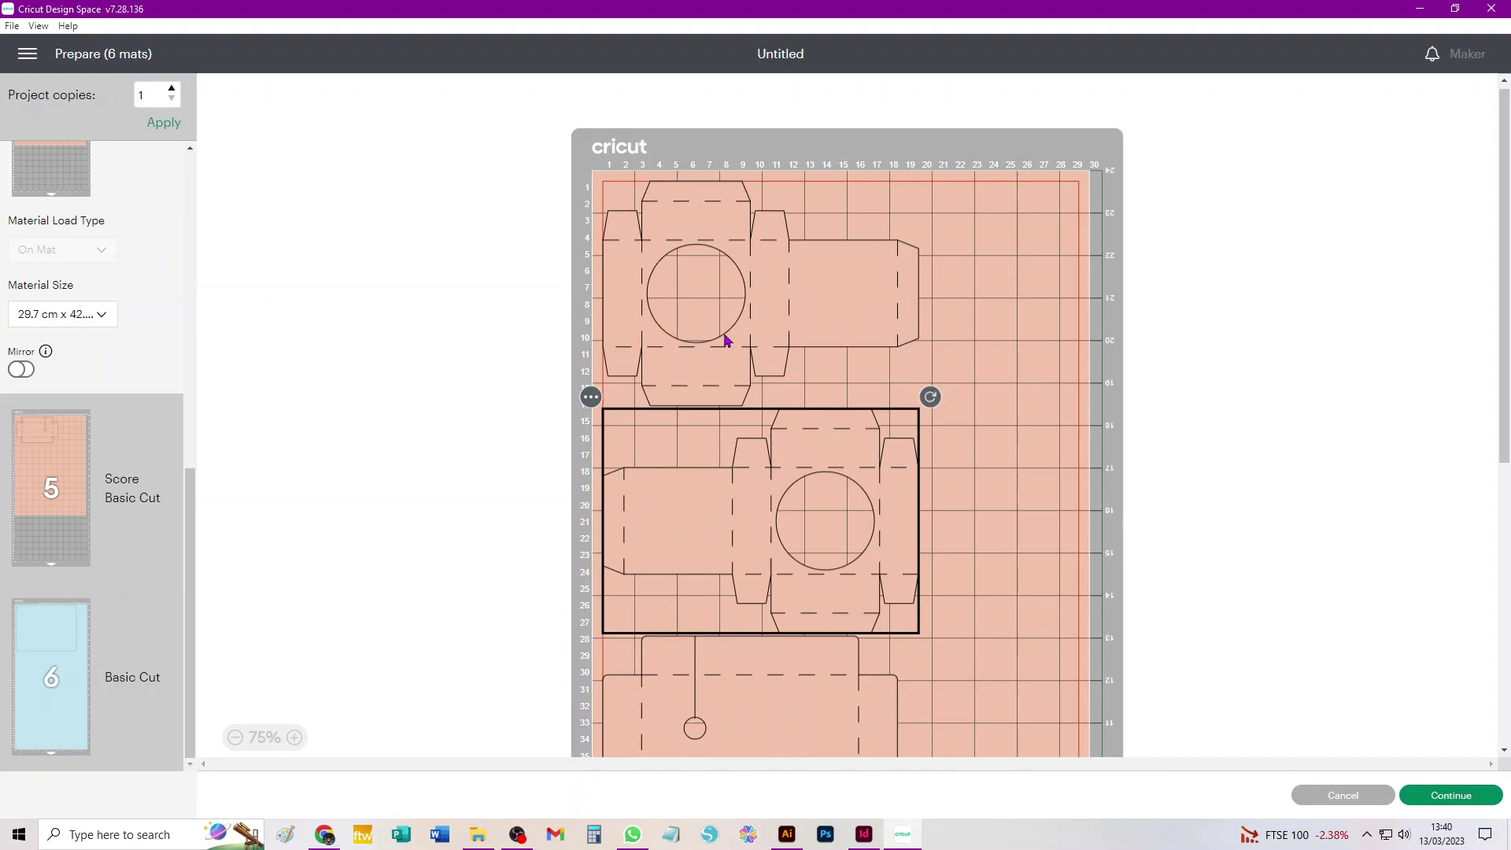
click(695, 319)
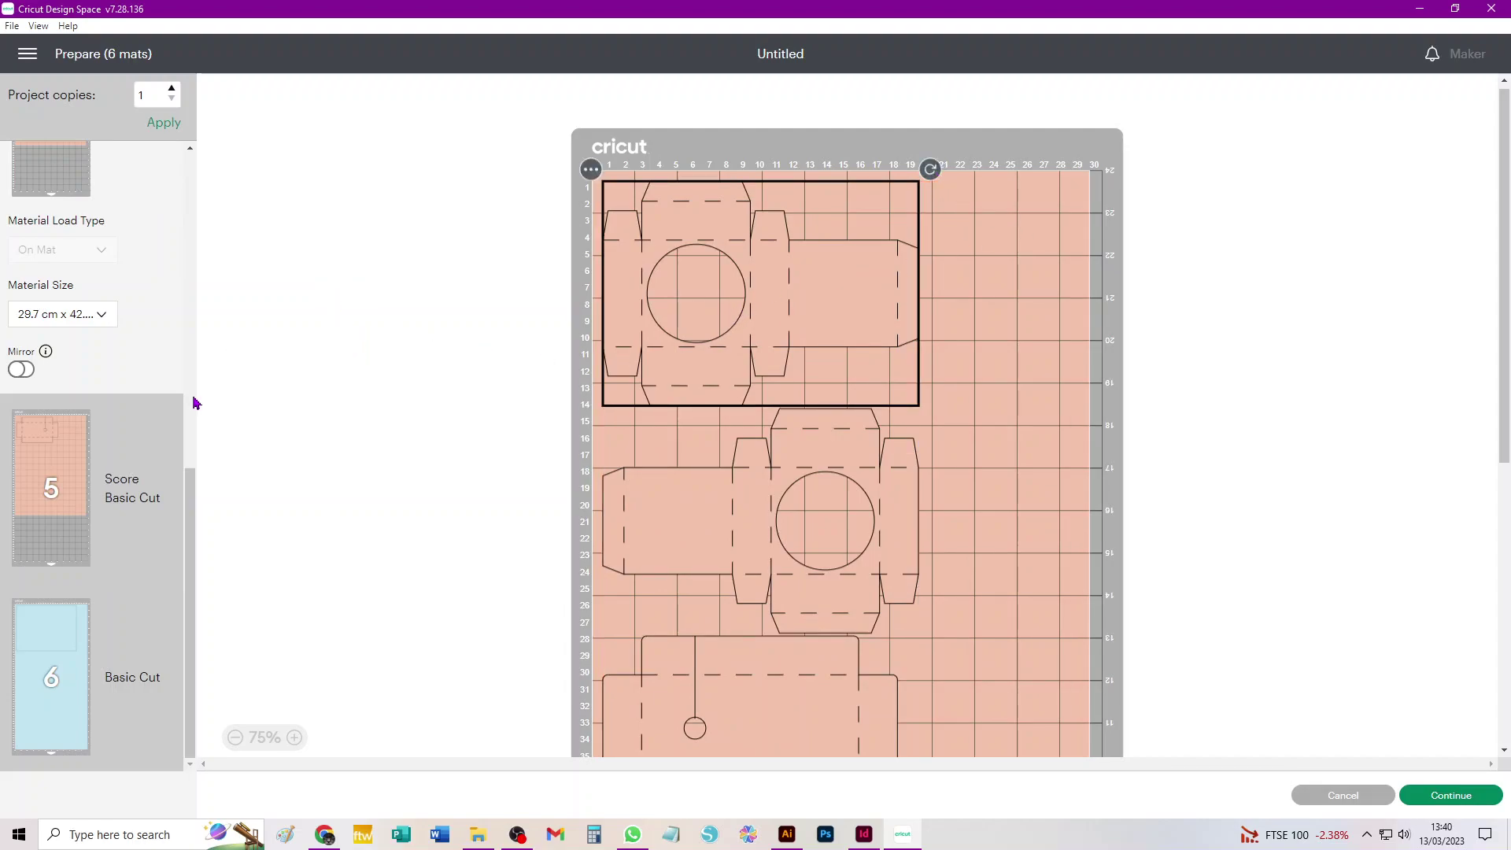
scroll(159, 239, up, 3)
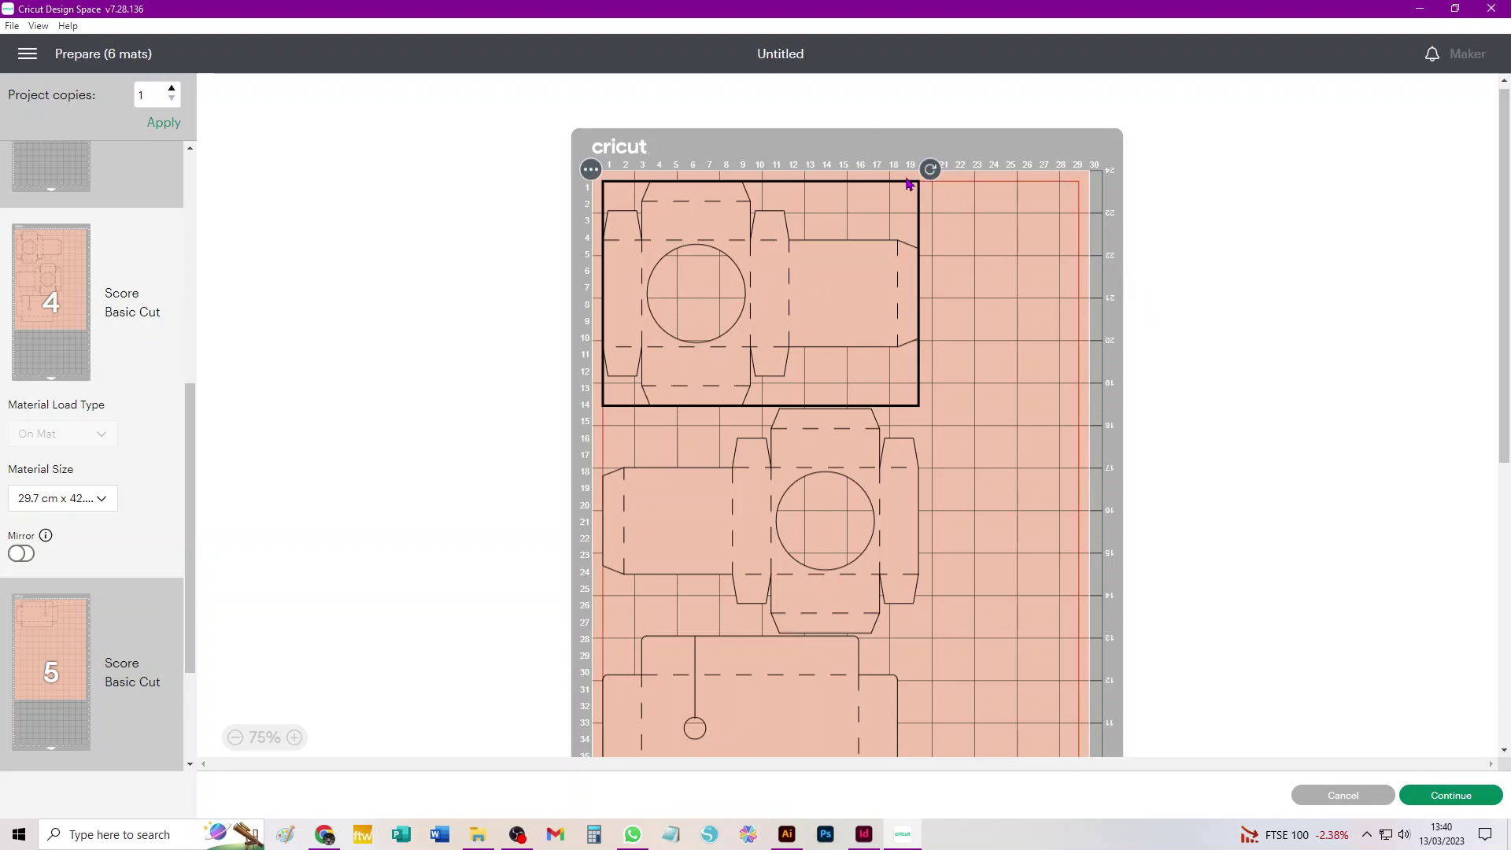
Step: Rotate both box nets on mat 4 upright and place them side by side across the top
drag(930, 168, 868, 446)
drag(819, 266, 763, 257)
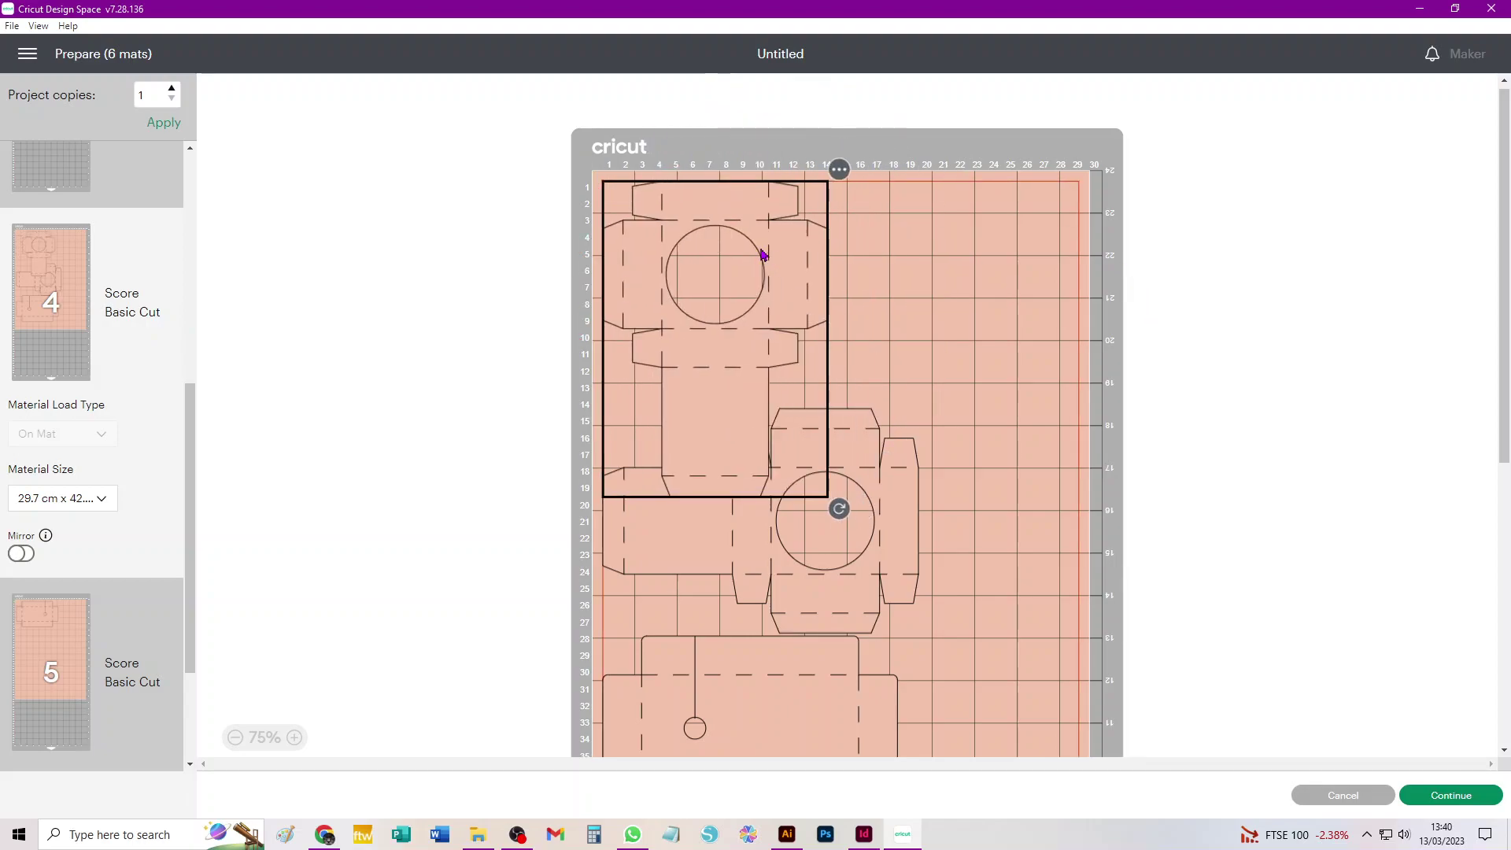
click(869, 599)
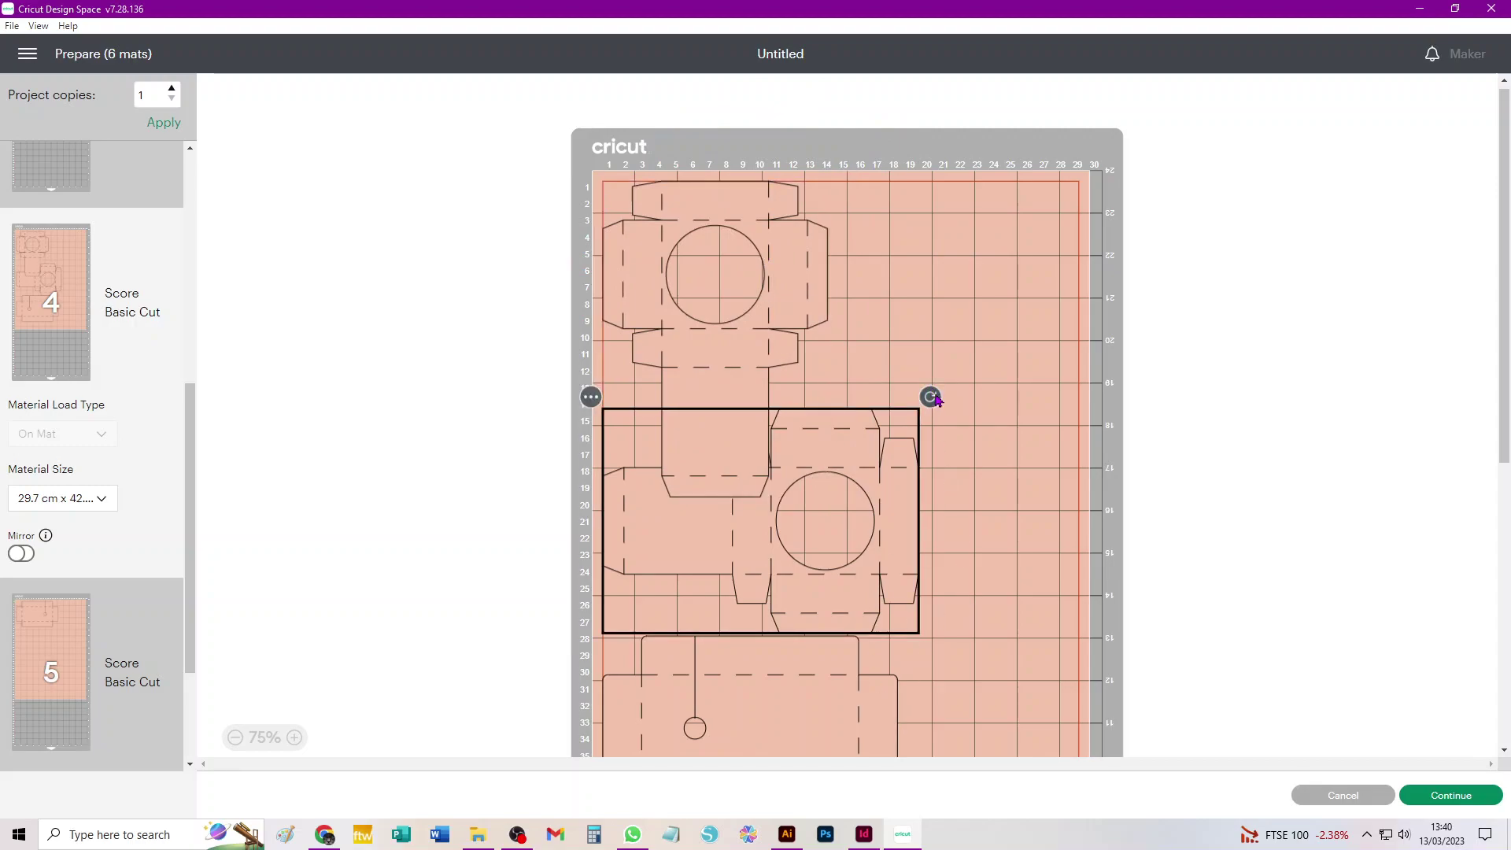
drag(930, 397, 711, 459)
drag(816, 580, 1058, 408)
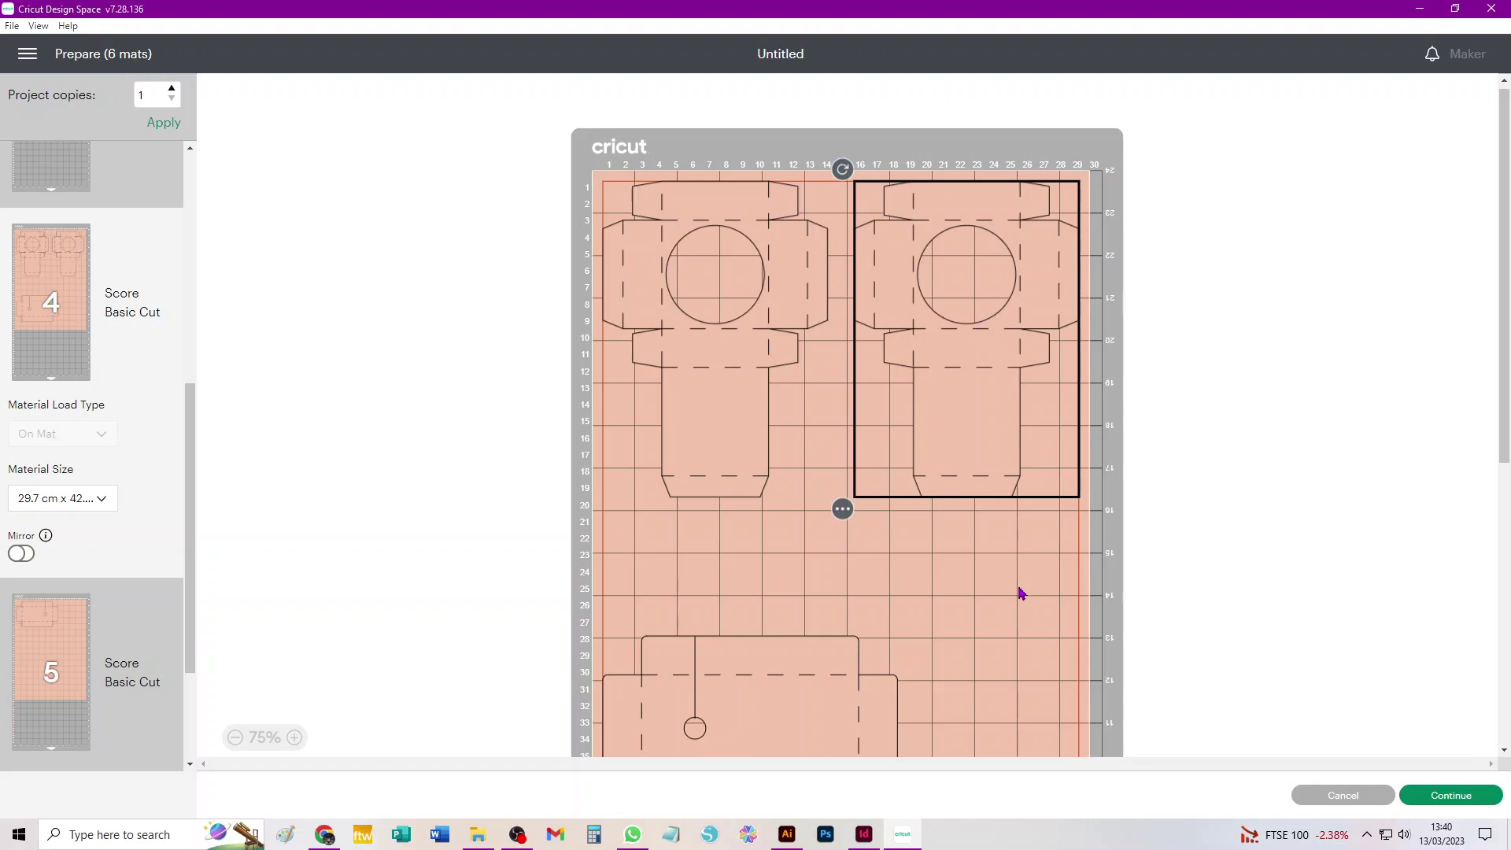
Step: Stand the holed piece upright at mat 4's left edge, then open the options for mat 5's piece
drag(762, 695, 782, 600)
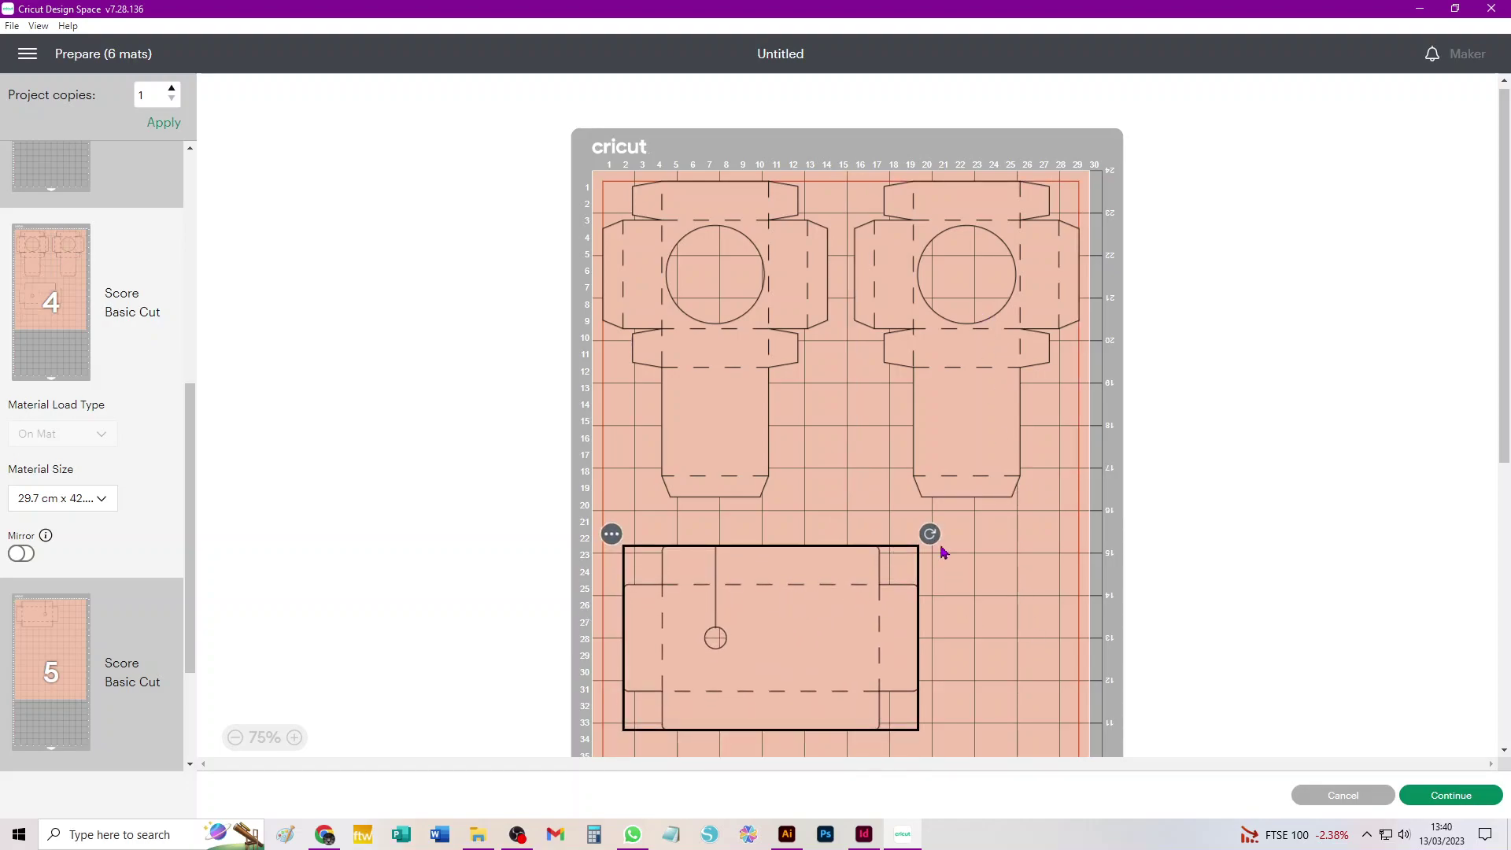
drag(929, 535, 674, 464)
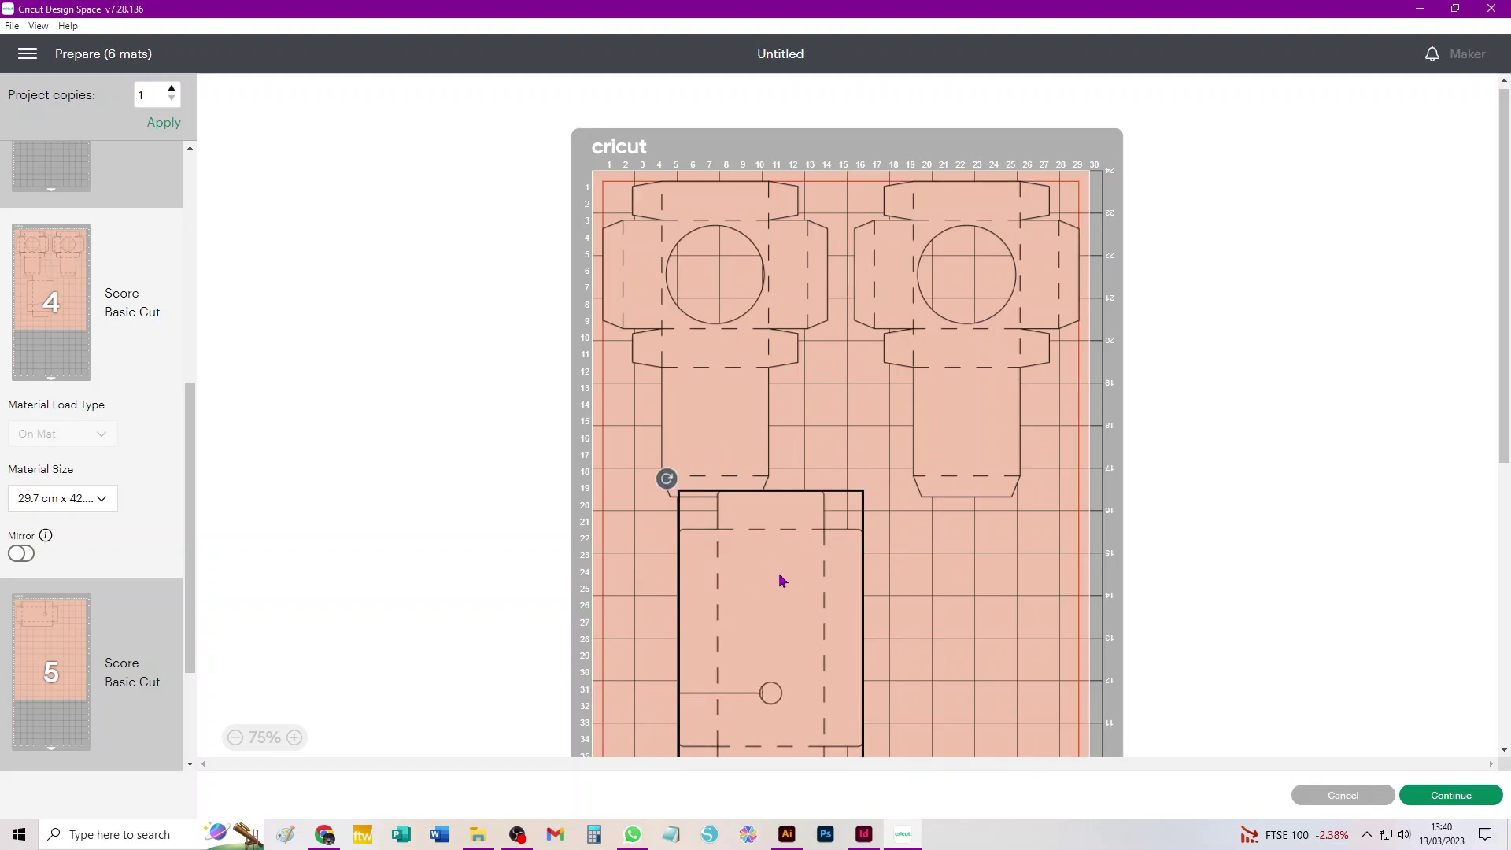
drag(782, 580, 669, 580)
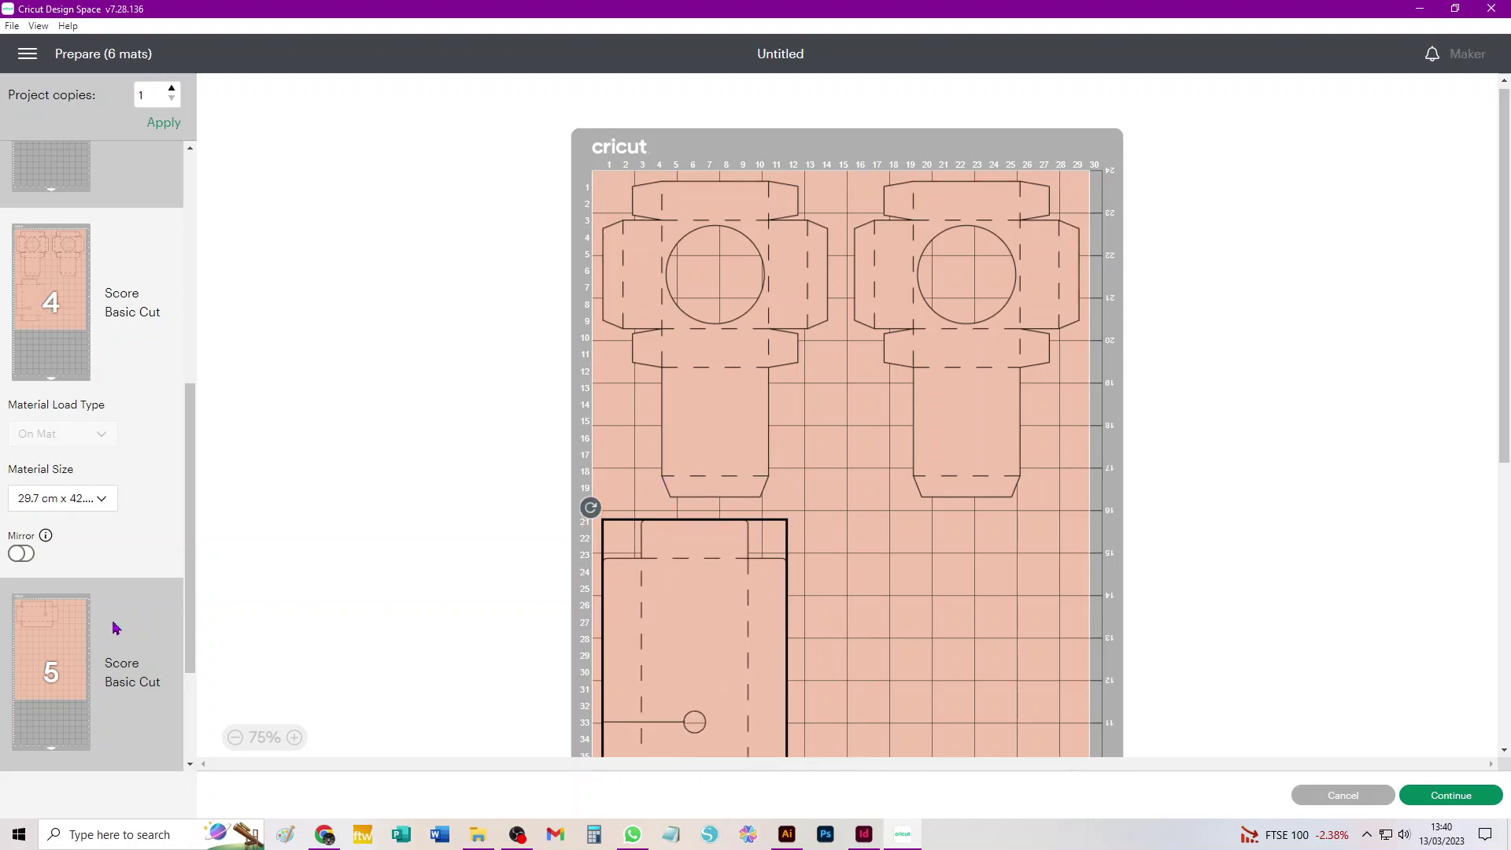
click(115, 628)
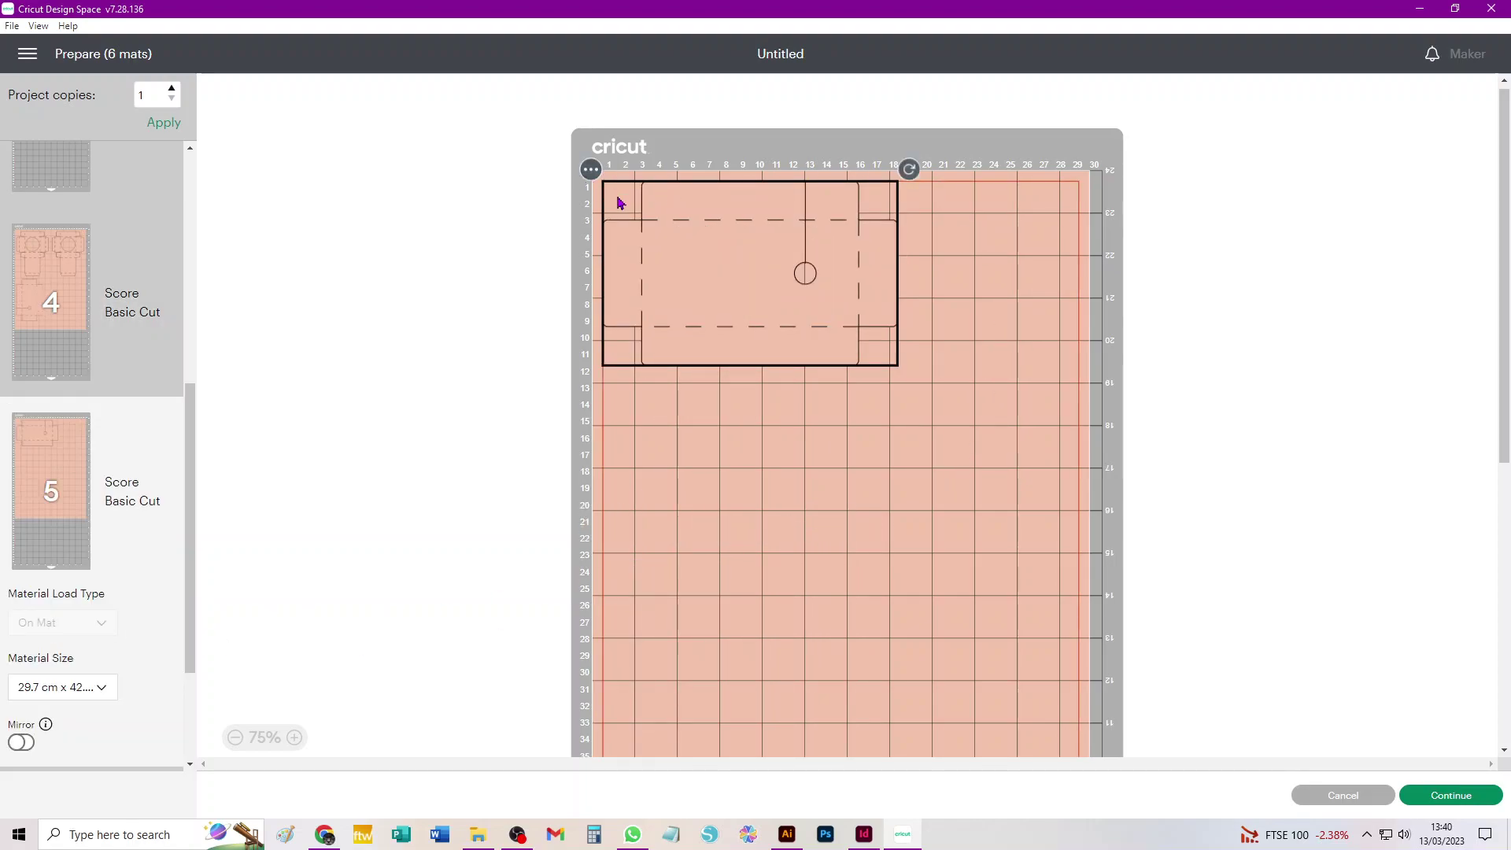
click(592, 171)
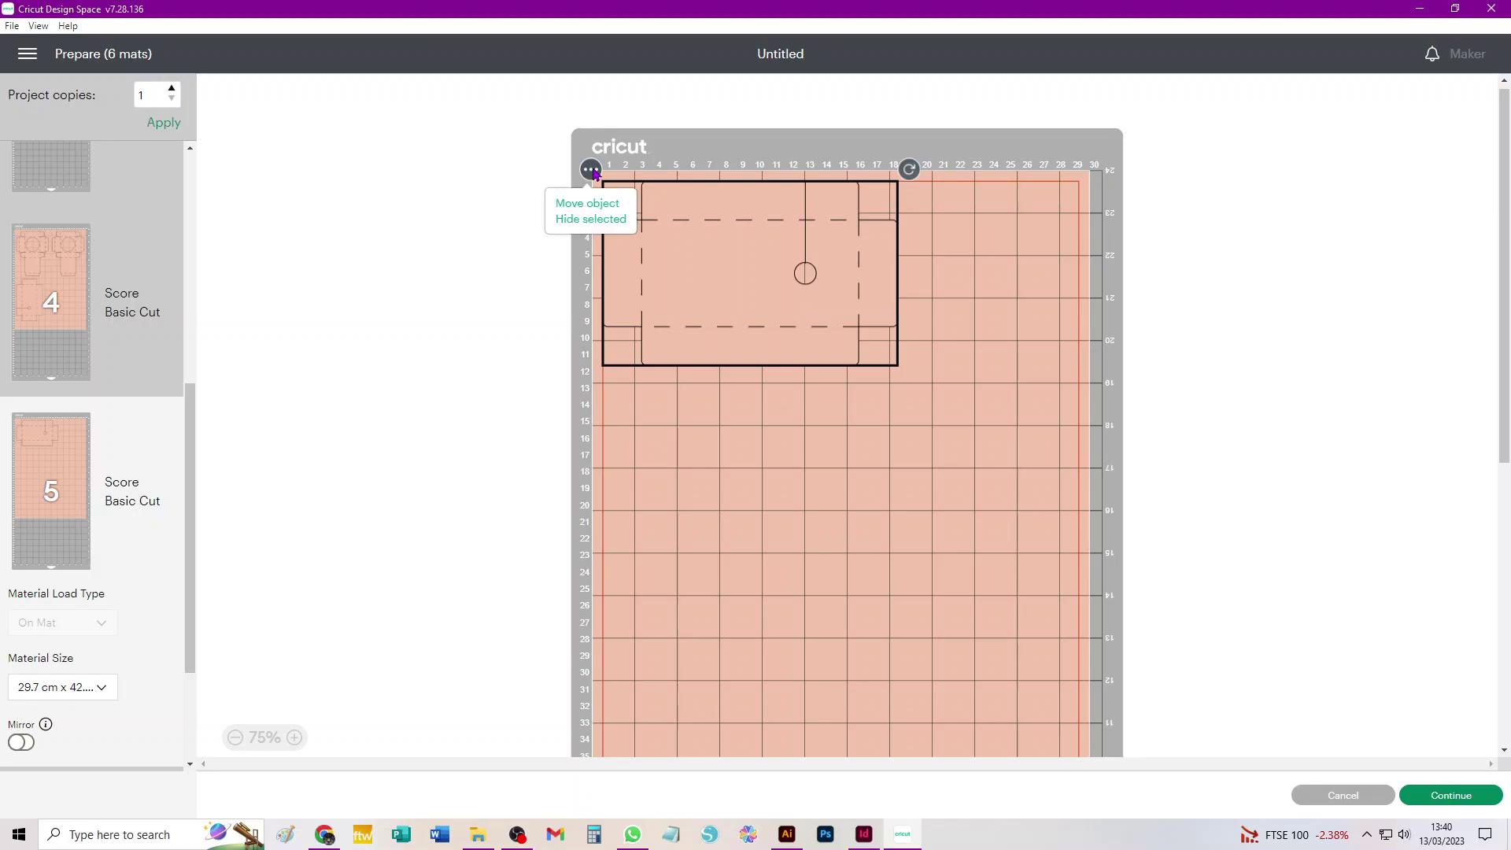
Step: Move mat 5's holed piece onto mat 4
click(586, 207)
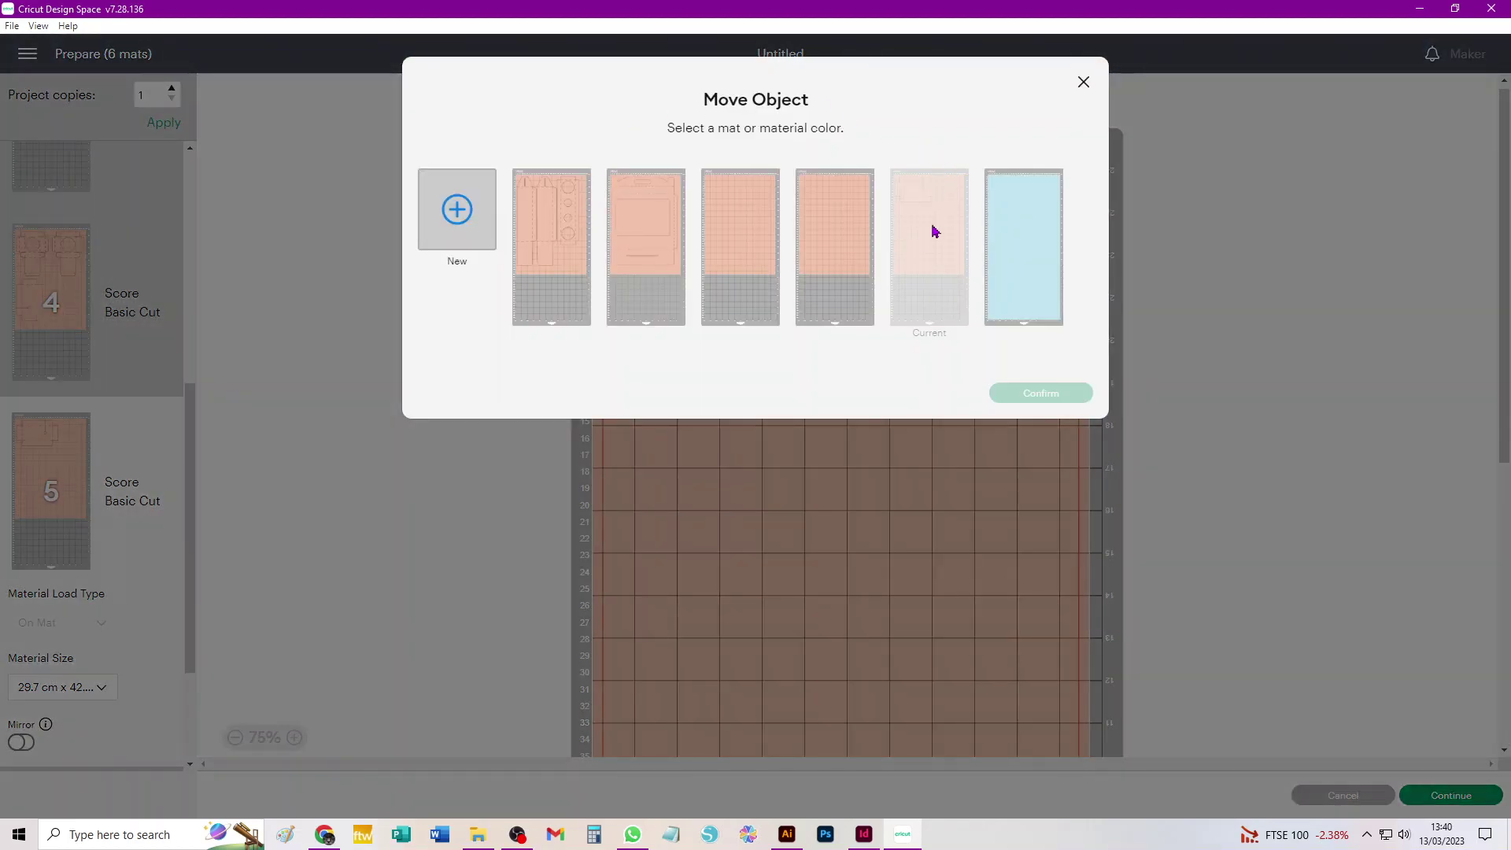
click(836, 228)
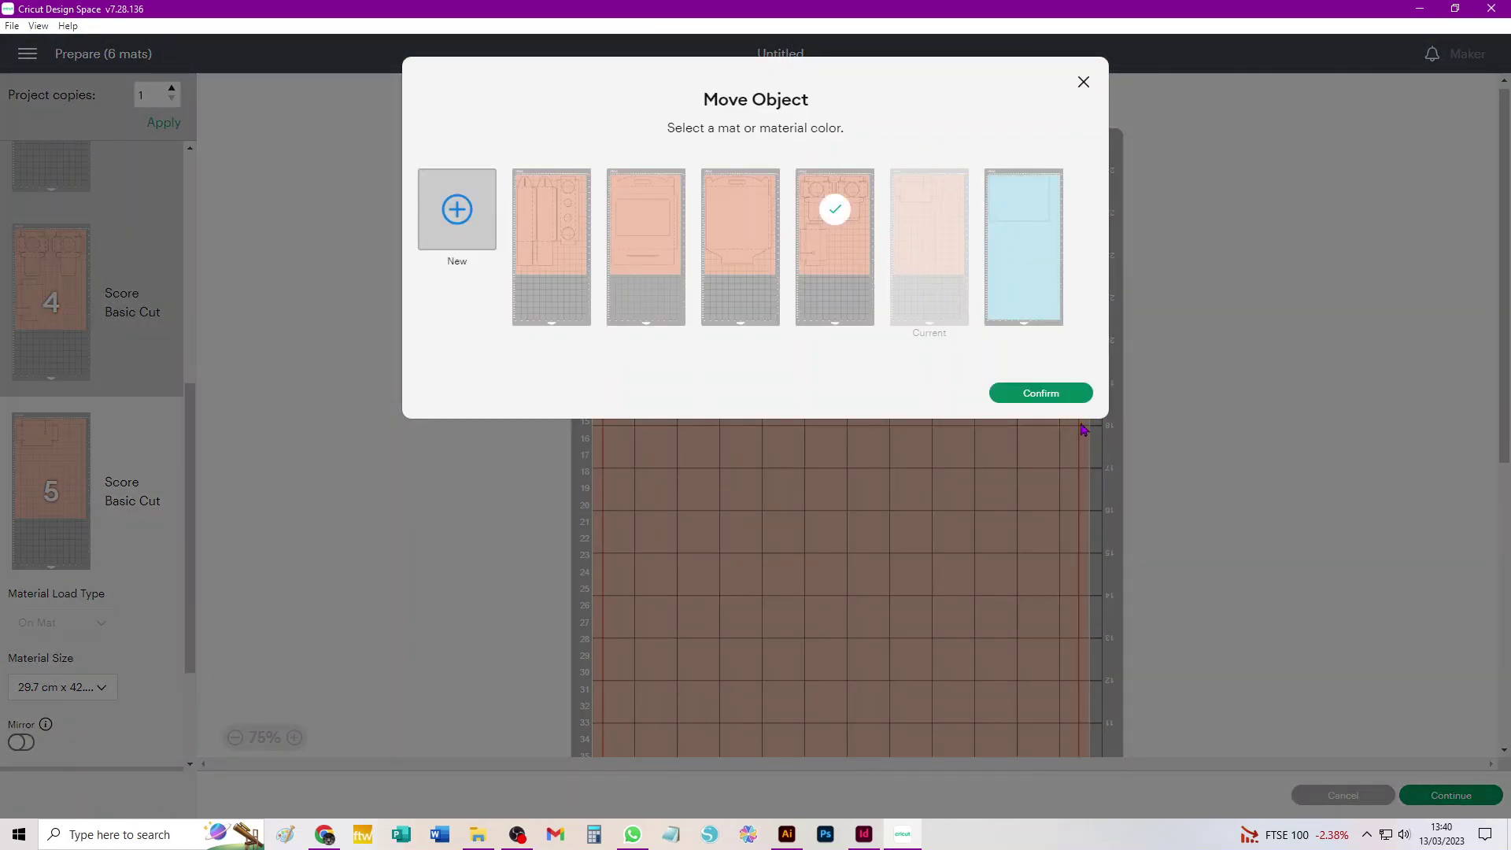
click(1036, 394)
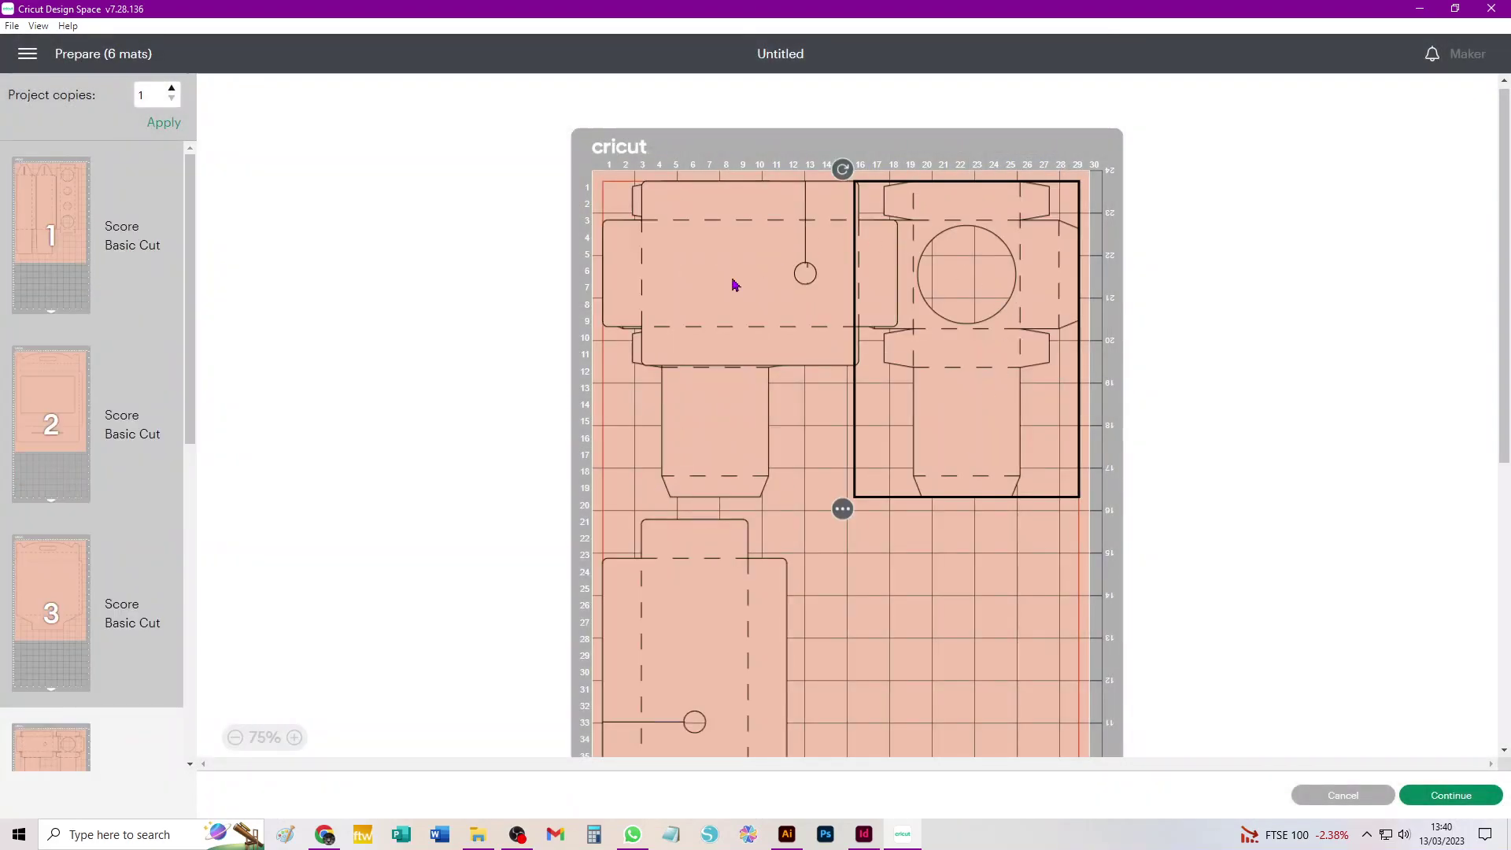
Step: Rotate the moved piece 90° upright and place it beside the other holed tag, below the box nets
drag(732, 283, 994, 614)
drag(1054, 556, 777, 457)
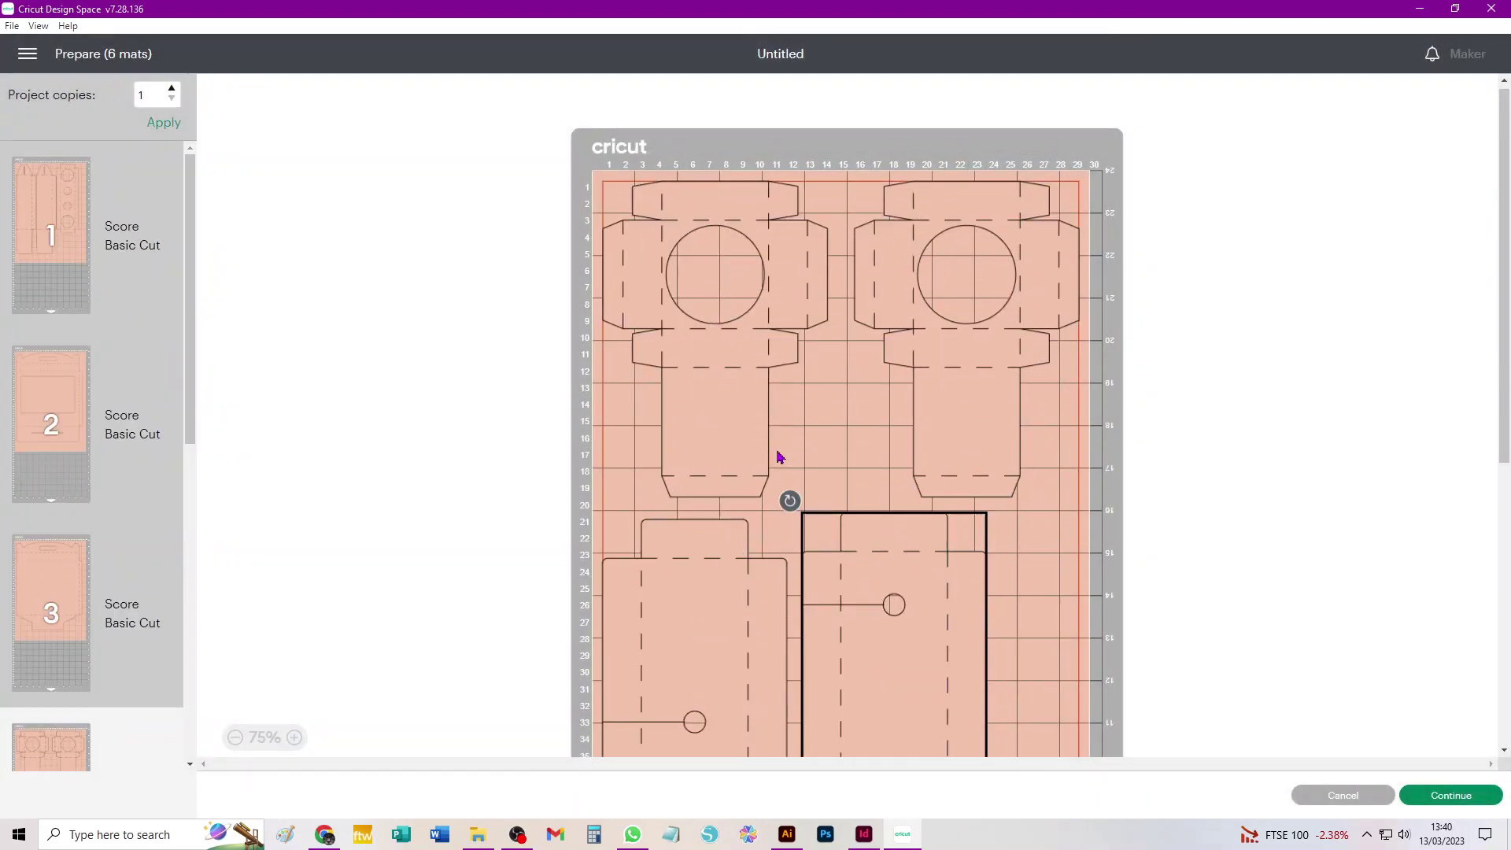
click(236, 738)
drag(903, 455, 932, 452)
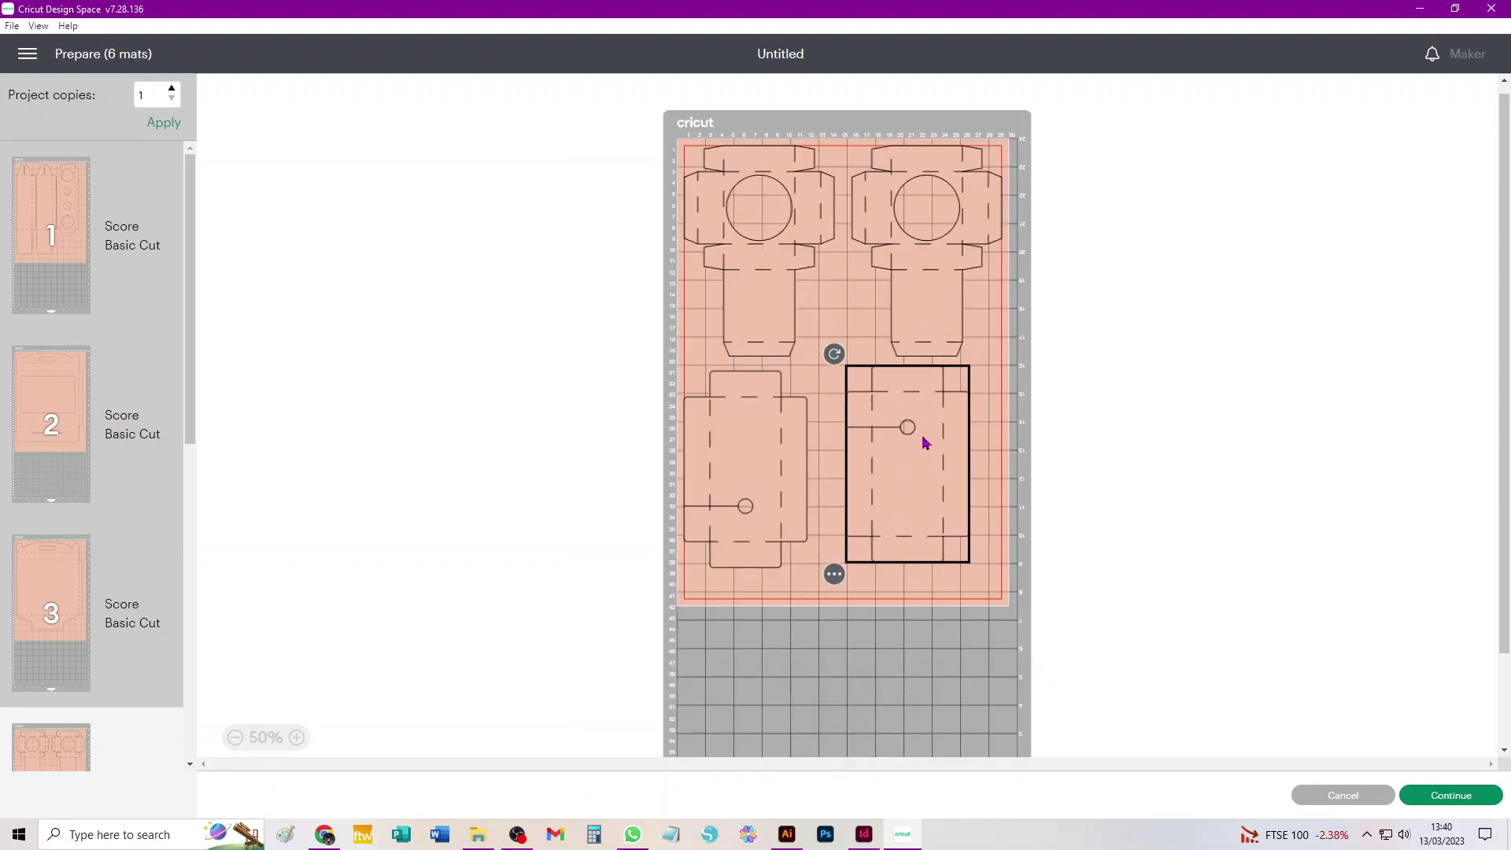
Step: Check mat 5 on the Make screen, then cancel the cut to return to Prepare
click(1448, 797)
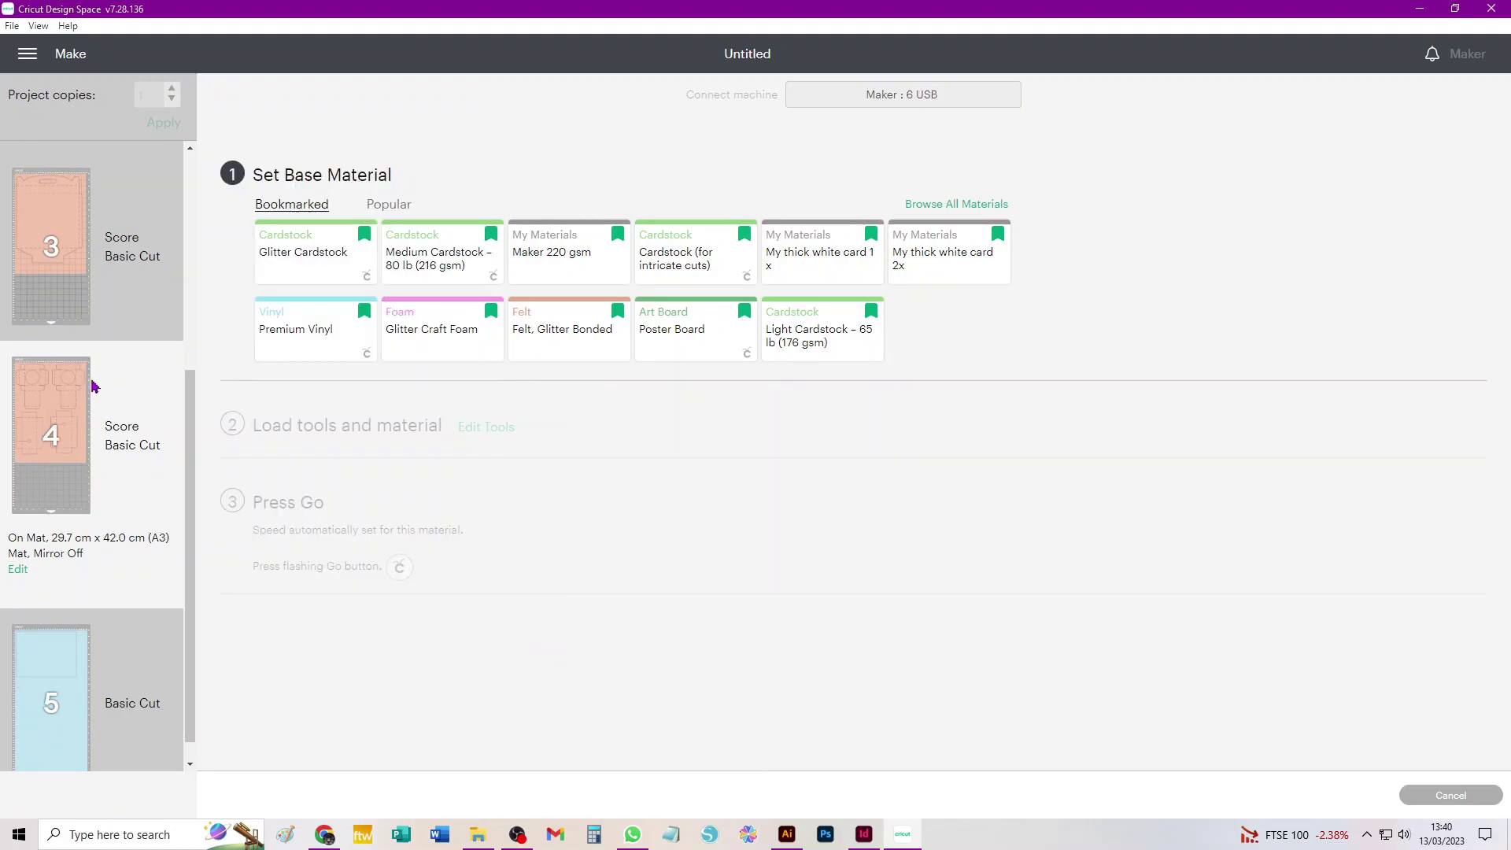
click(89, 655)
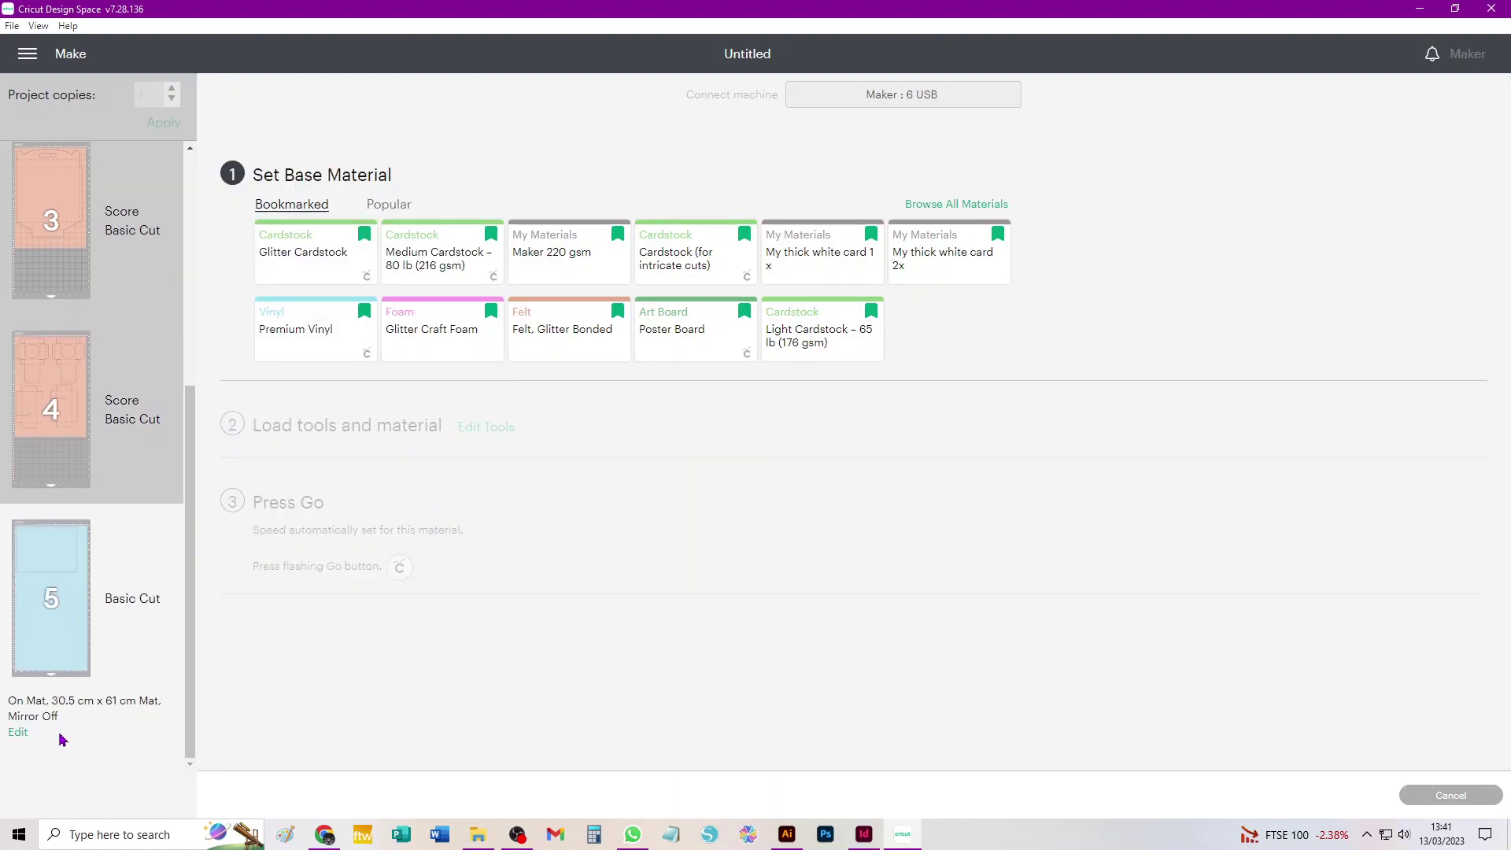
click(1457, 797)
click(807, 82)
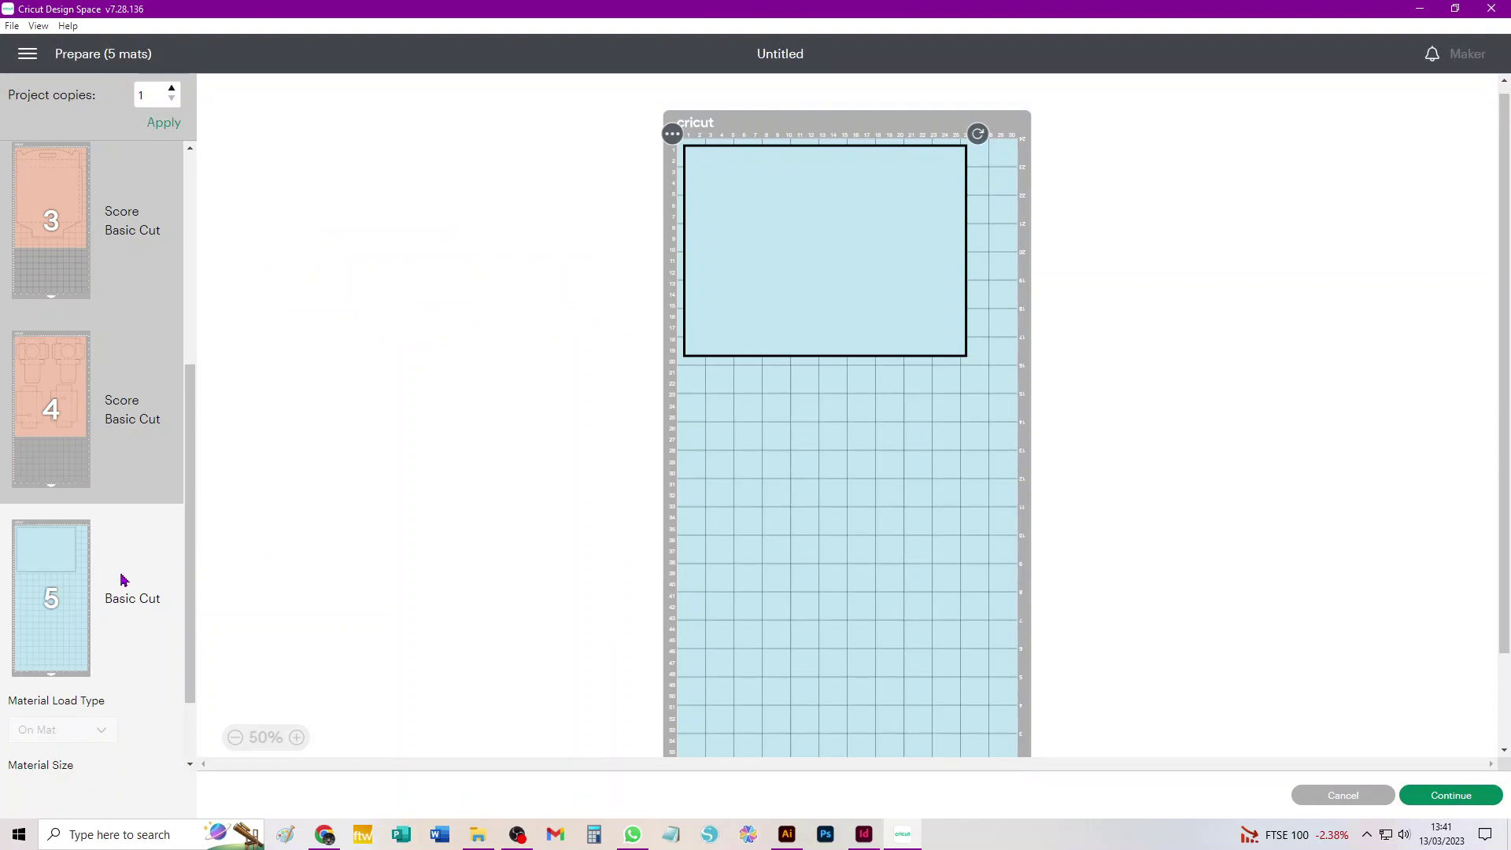
Step: Set mat 5's material size to 21 cm x 29.7 cm (A4)
scroll(121, 567, down, 2)
click(81, 694)
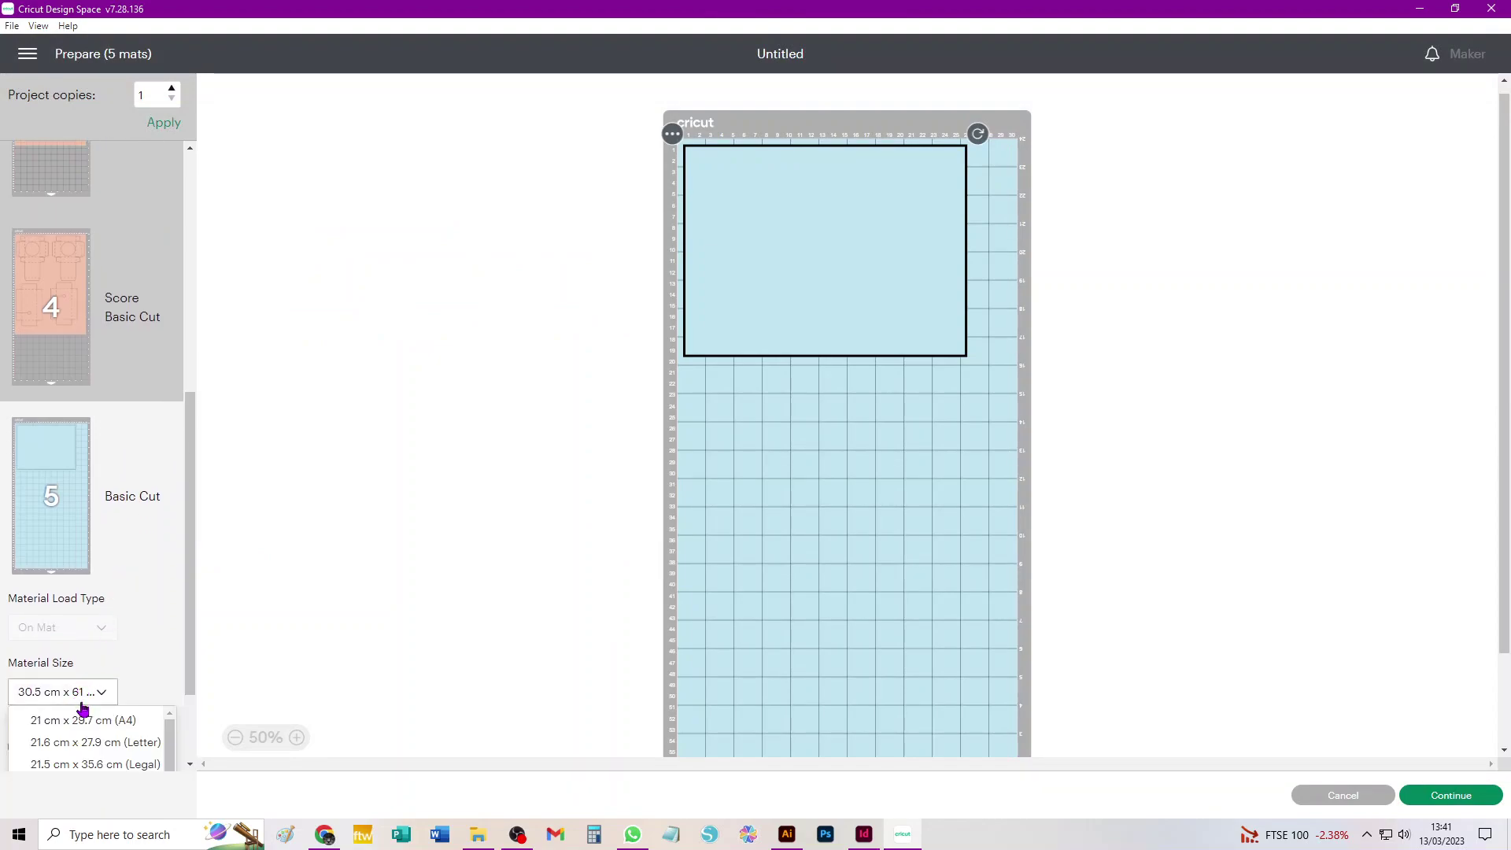
click(84, 718)
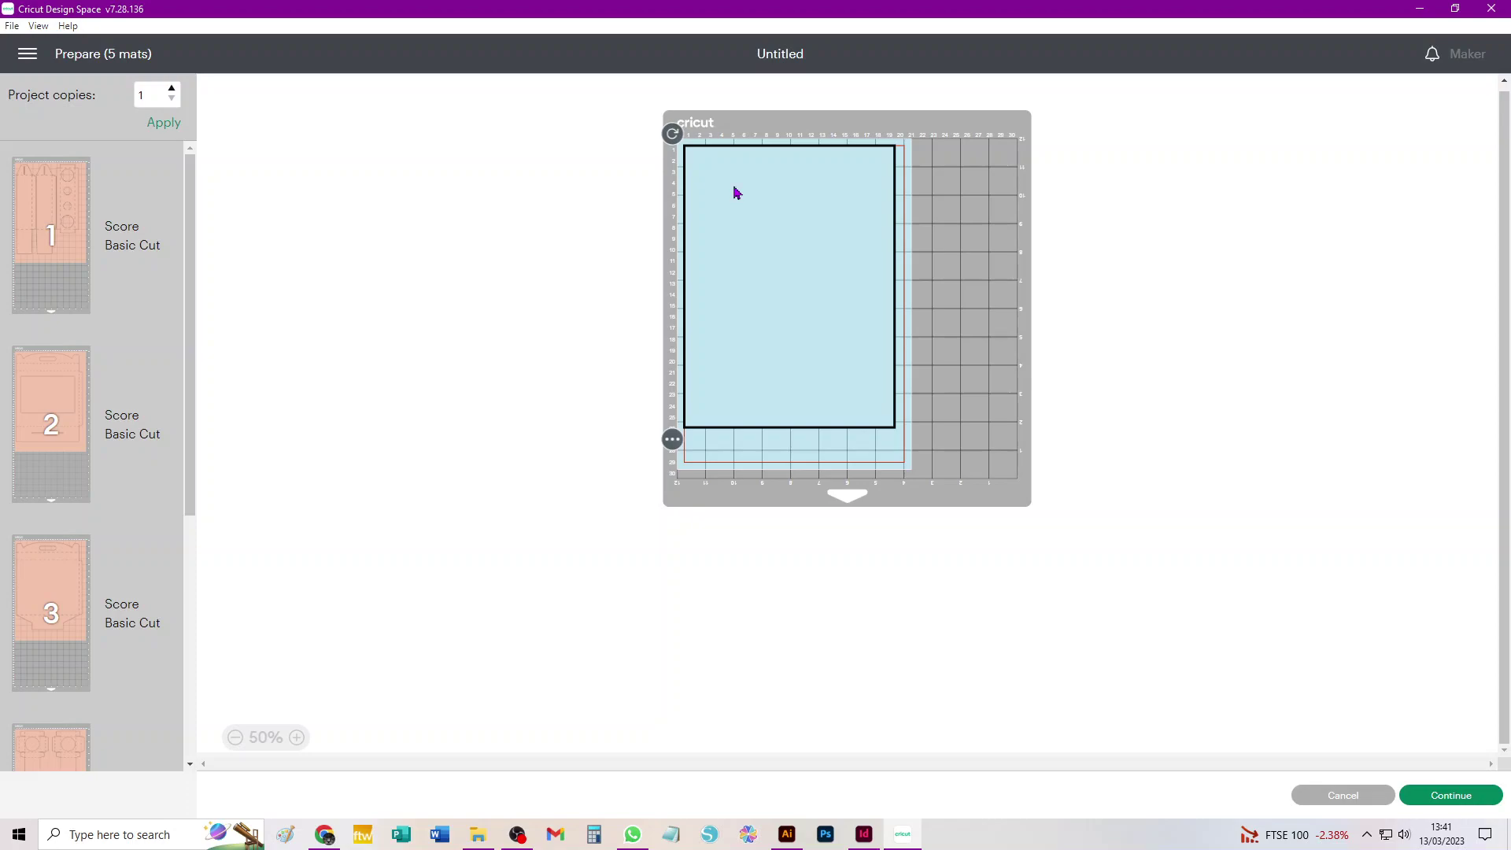
Step: Cancel out of Prepare to get back to the design Canvas
click(1343, 796)
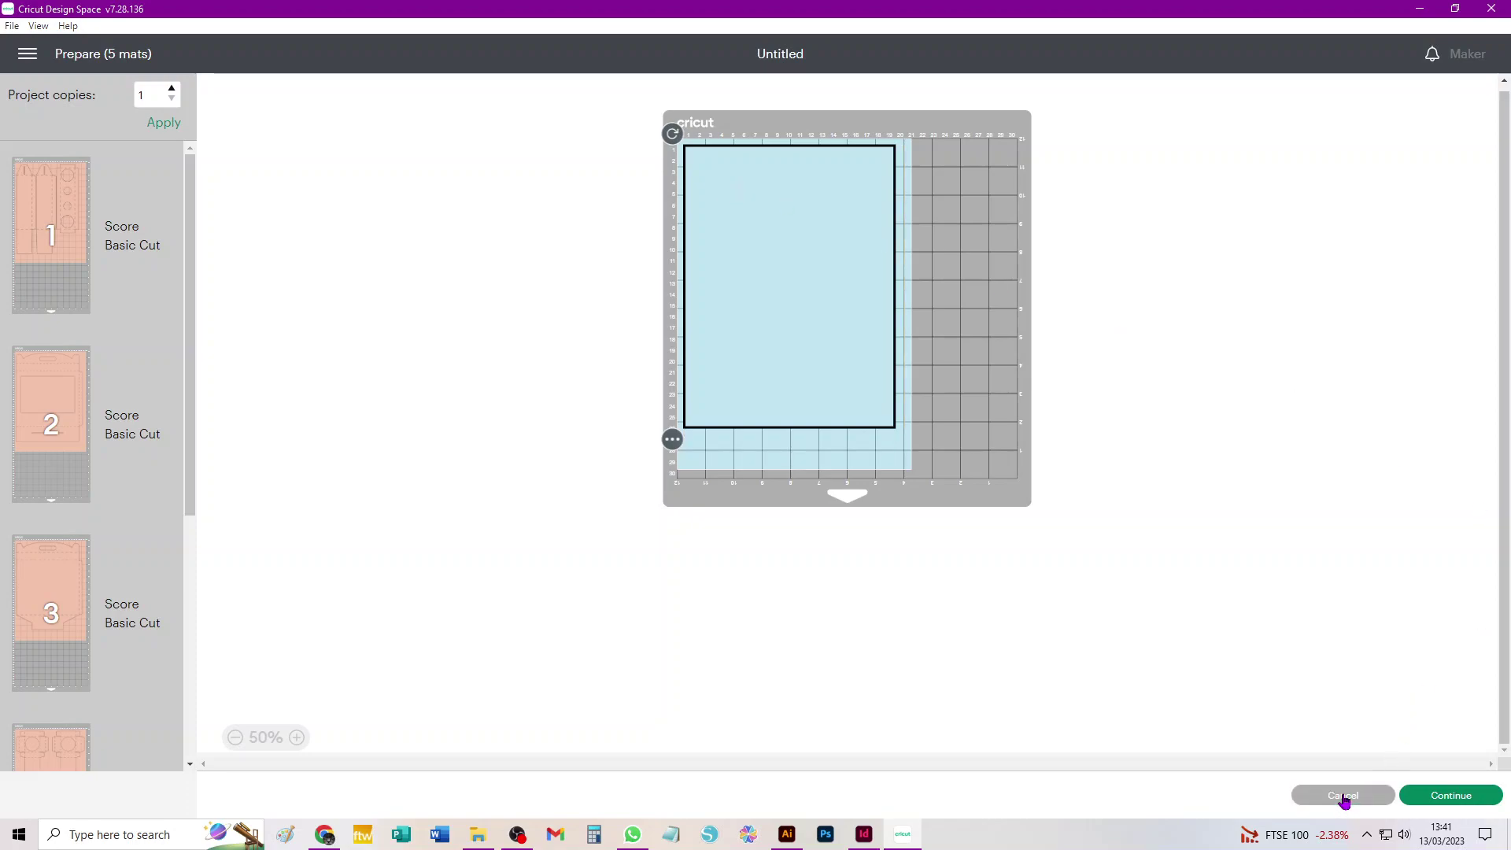